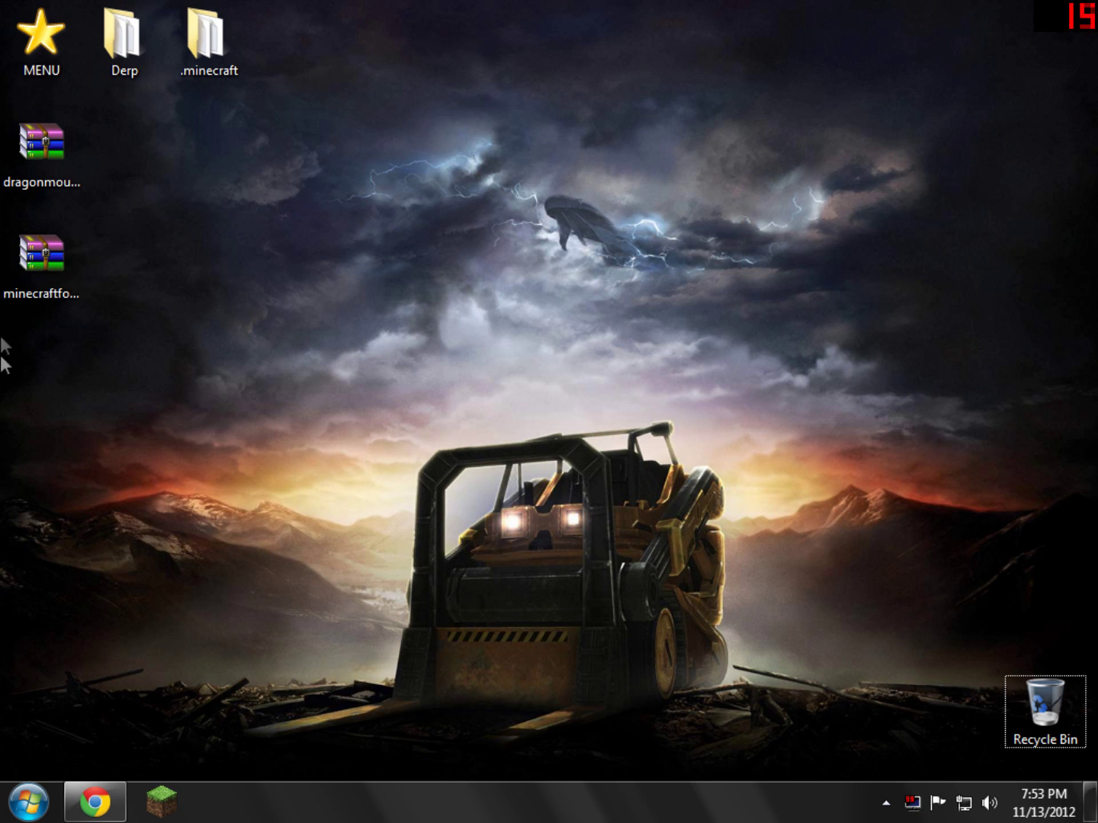
# Switch to Chrome and download Dragon Mounts WIP v0.9pre3, the Forge version for Minecraft 1.4.2, passing the adf.ly ad page
pyautogui.click(83, 798)
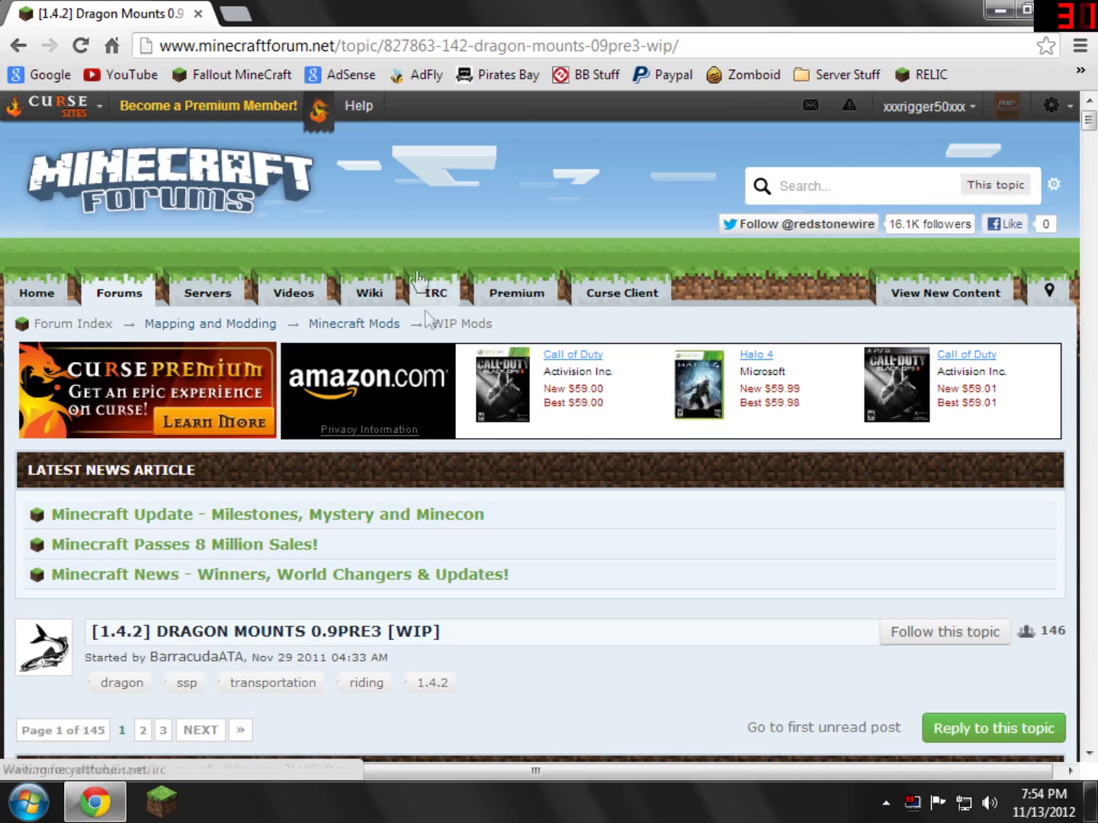
pyautogui.scroll(-7, 404, 221)
pyautogui.scroll(-3, 409, 282)
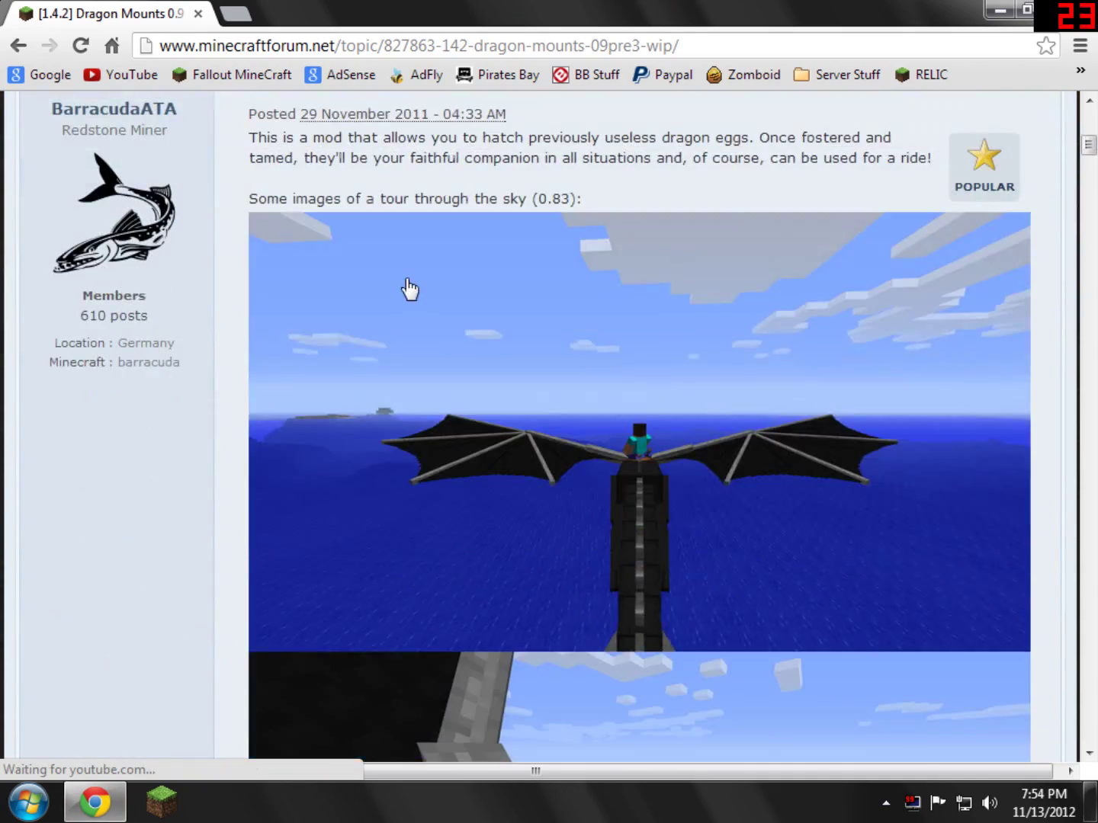
pyautogui.scroll(-6, 253, 297)
pyautogui.scroll(-6, 282, 276)
pyautogui.scroll(-20, 283, 274)
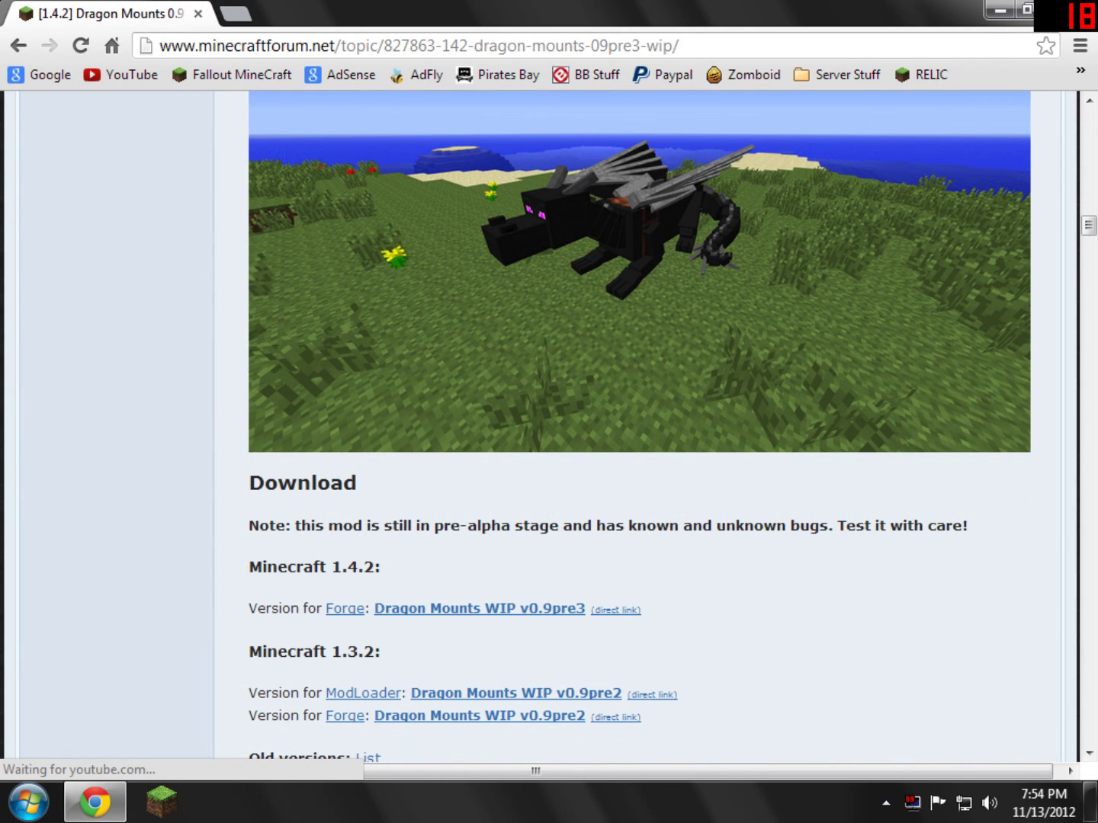
pyautogui.moveTo(271, 481); pyautogui.dragTo(356, 482)
pyautogui.click(356, 482)
pyautogui.scroll(-1, 356, 482)
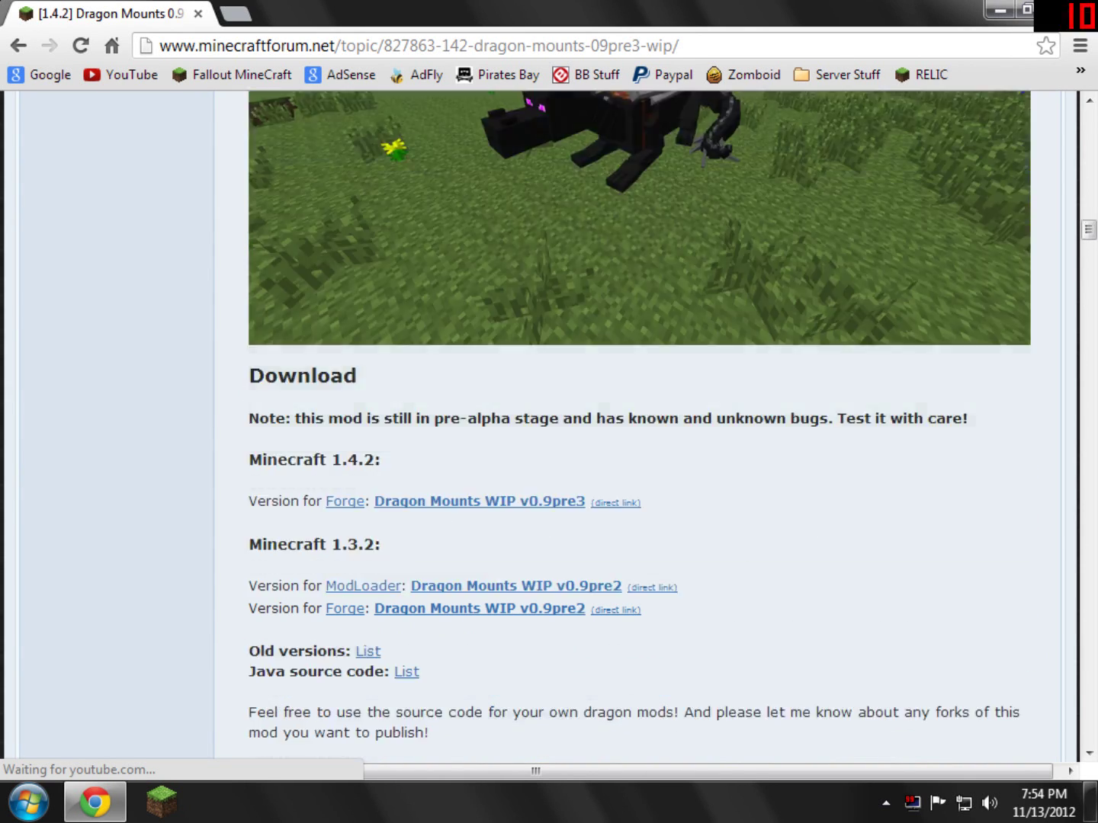
pyautogui.click(451, 509)
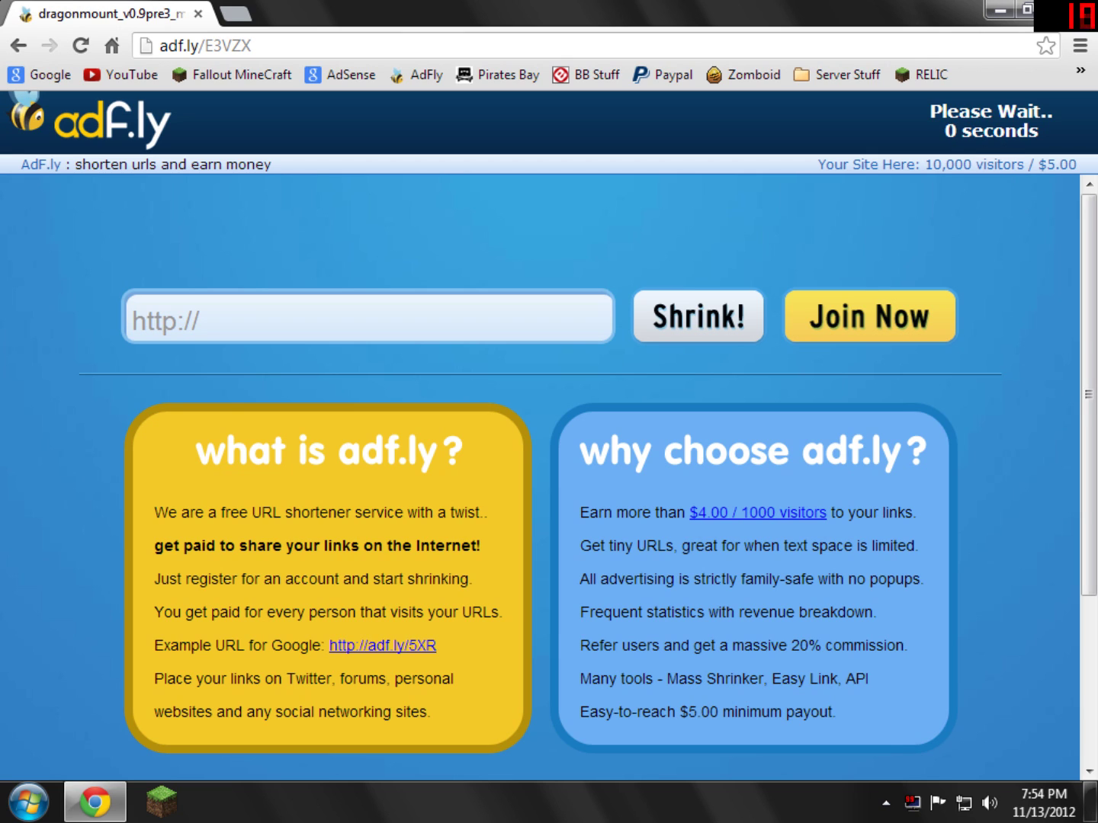
pyautogui.click(945, 126)
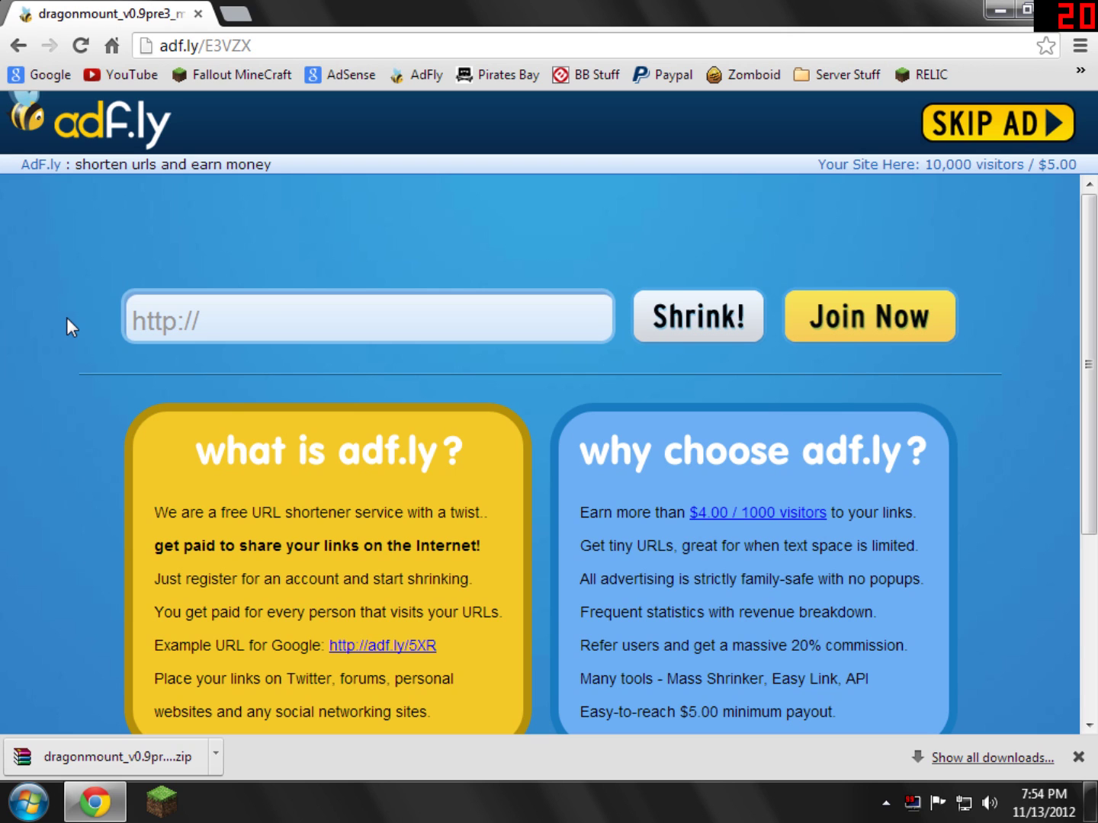
# Return to the Dragon Mounts forum topic and open the Forge page linked for Minecraft 1.4.2
pyautogui.click(32, 49)
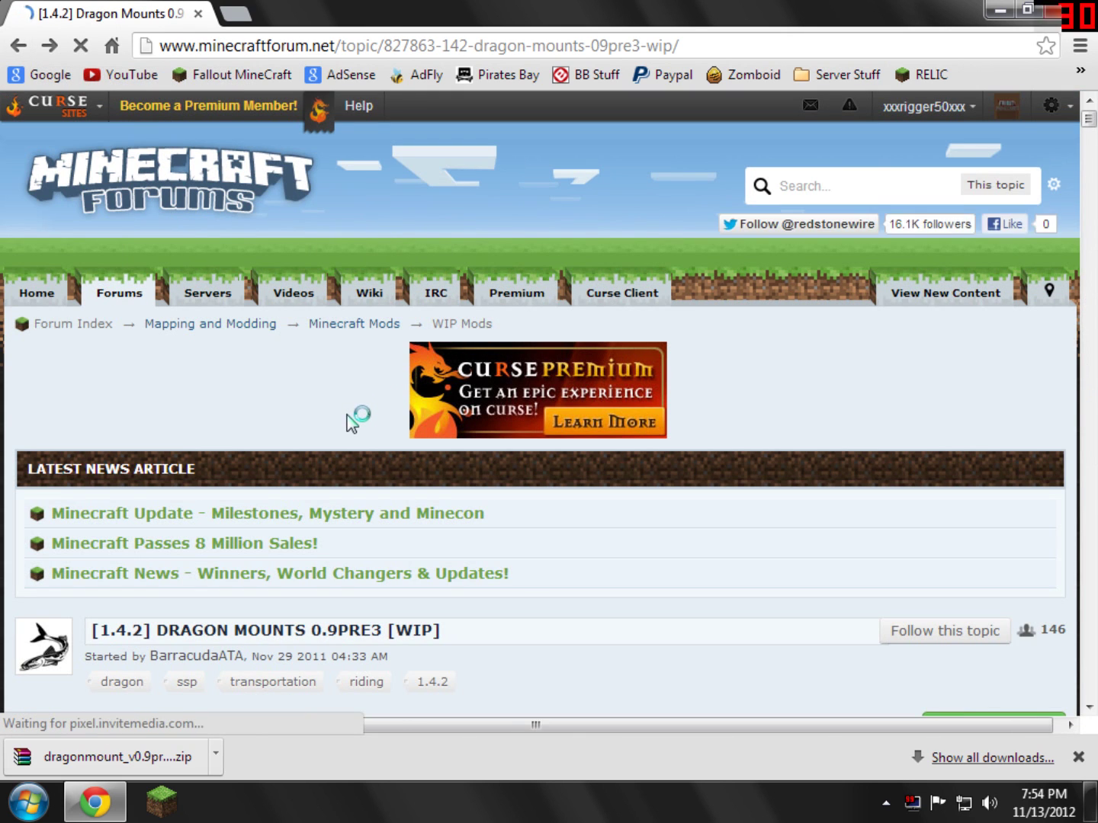
pyautogui.scroll(-20, 324, 440)
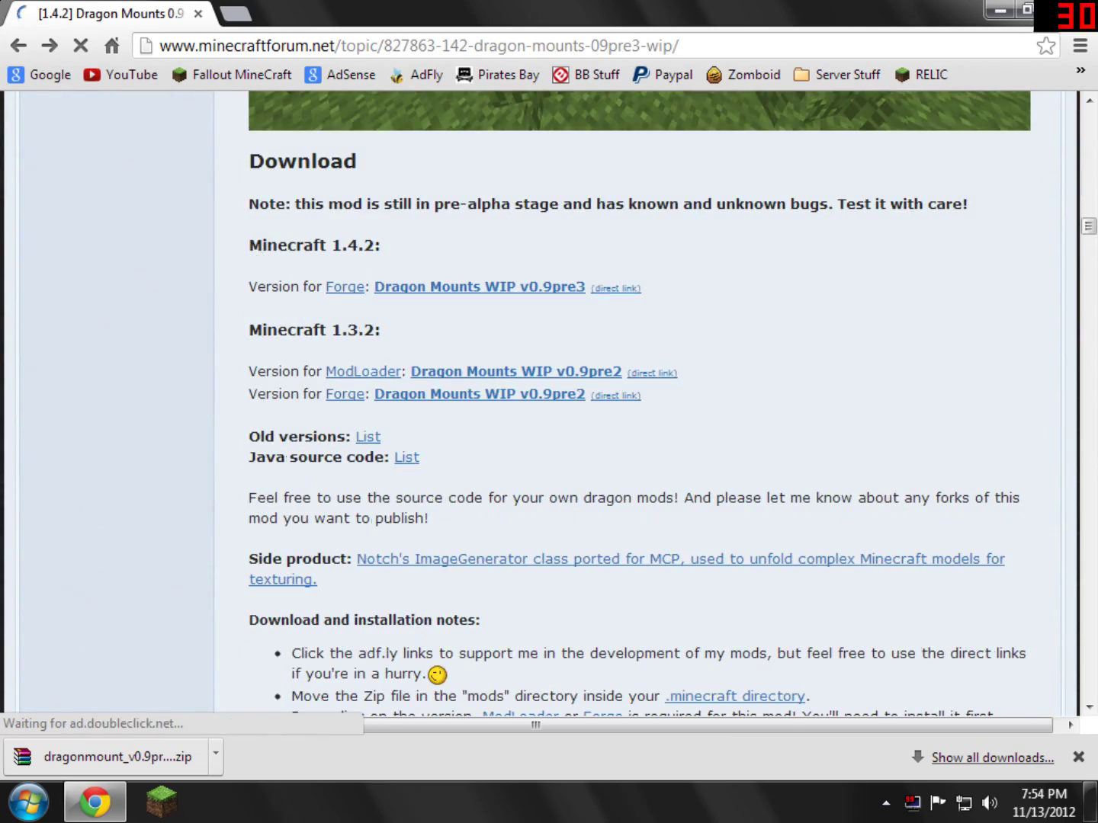
pyautogui.tripleClick(285, 244)
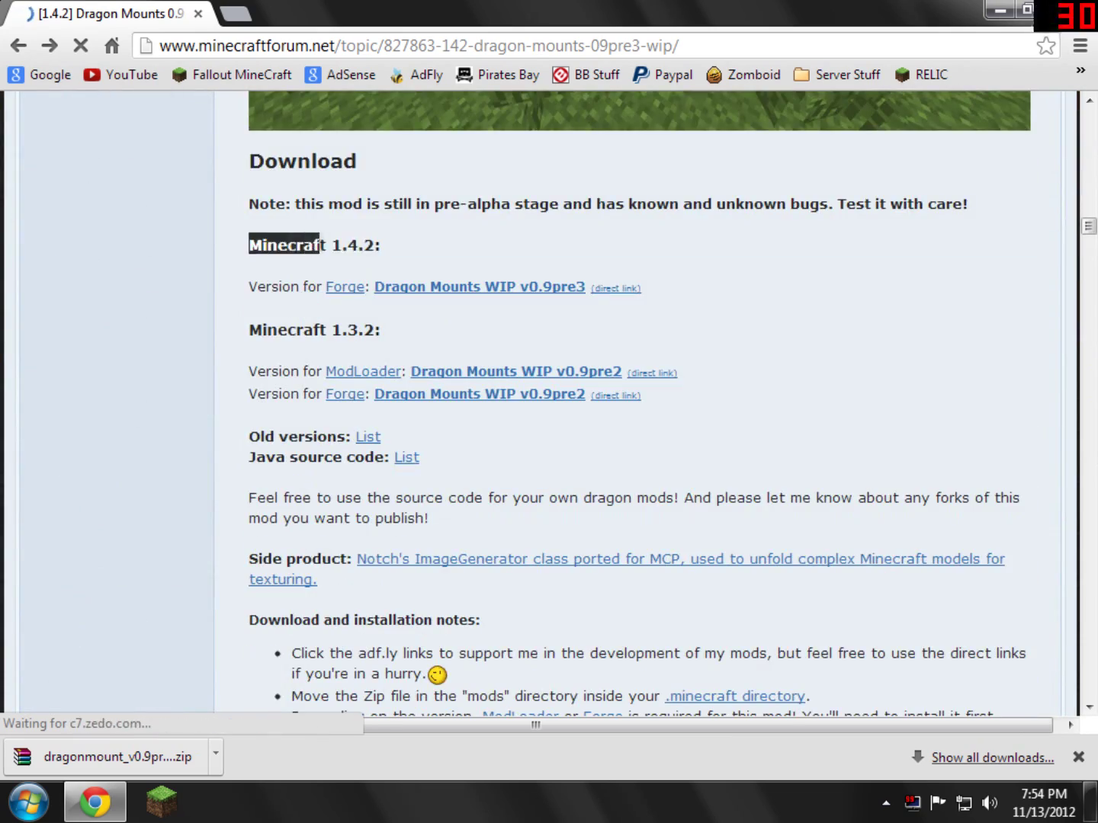
pyautogui.click(332, 288)
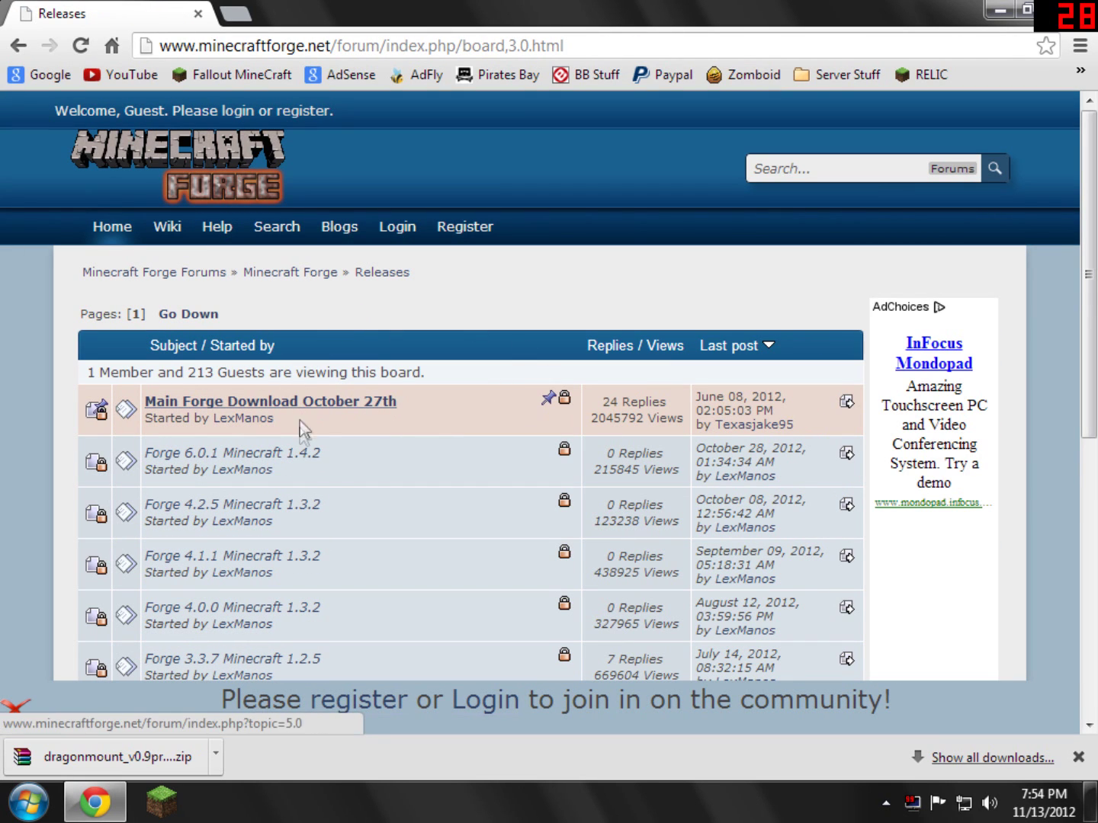
# Download the Universal build of Forge 6.0.1 for Minecraft 1.4.2 through its Adfly link, and close the browser
pyautogui.moveTo(321, 452); pyautogui.dragTo(299, 453)
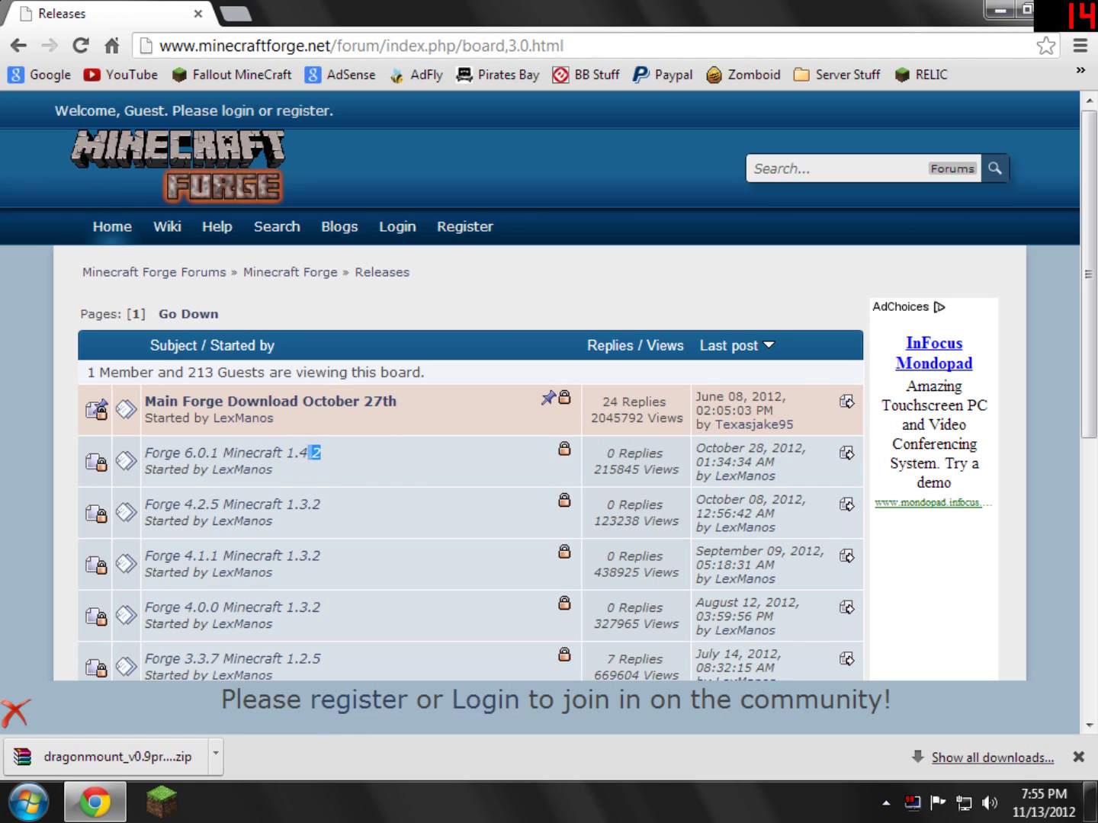
pyautogui.click(314, 455)
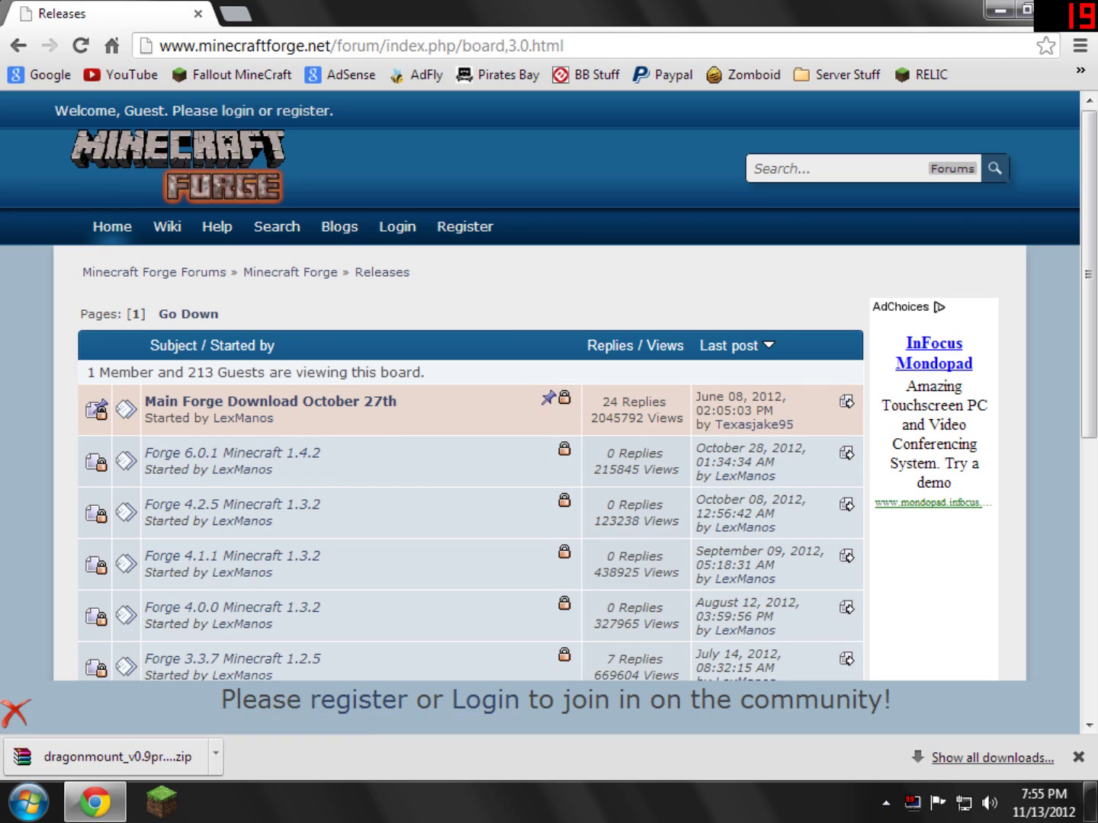
pyautogui.click(187, 461)
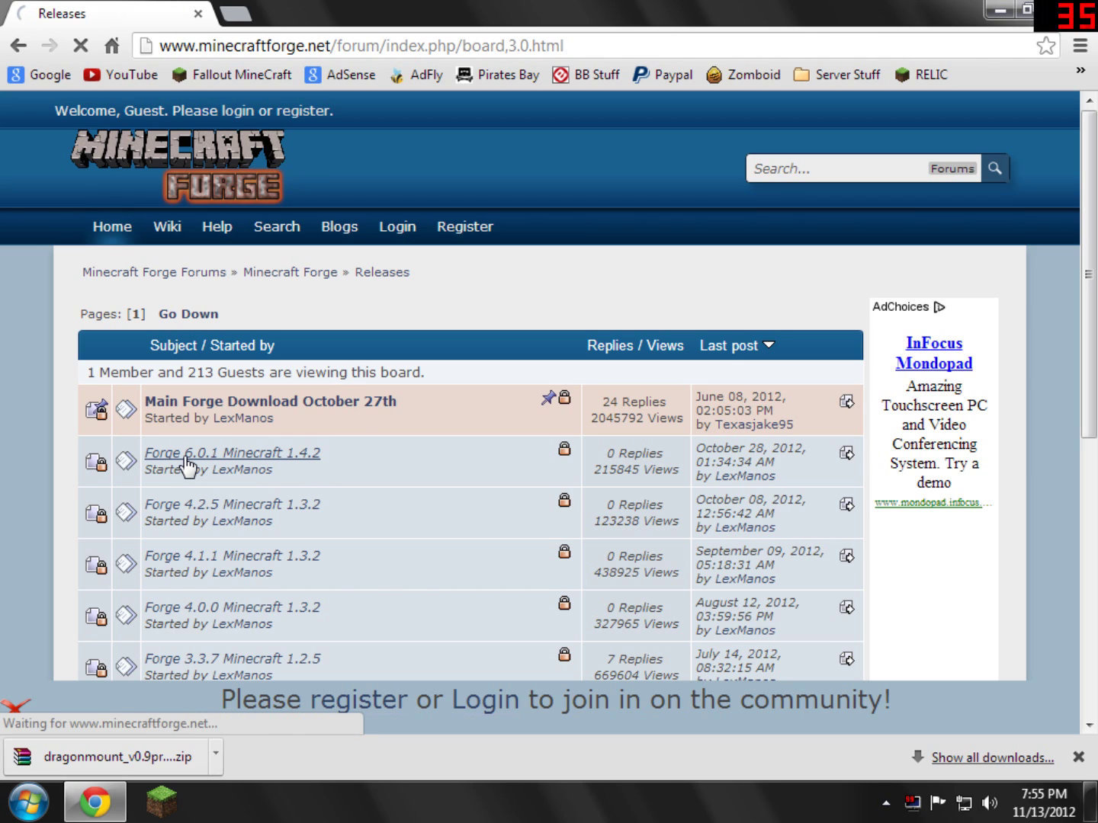
pyautogui.scroll(-3, 332, 400)
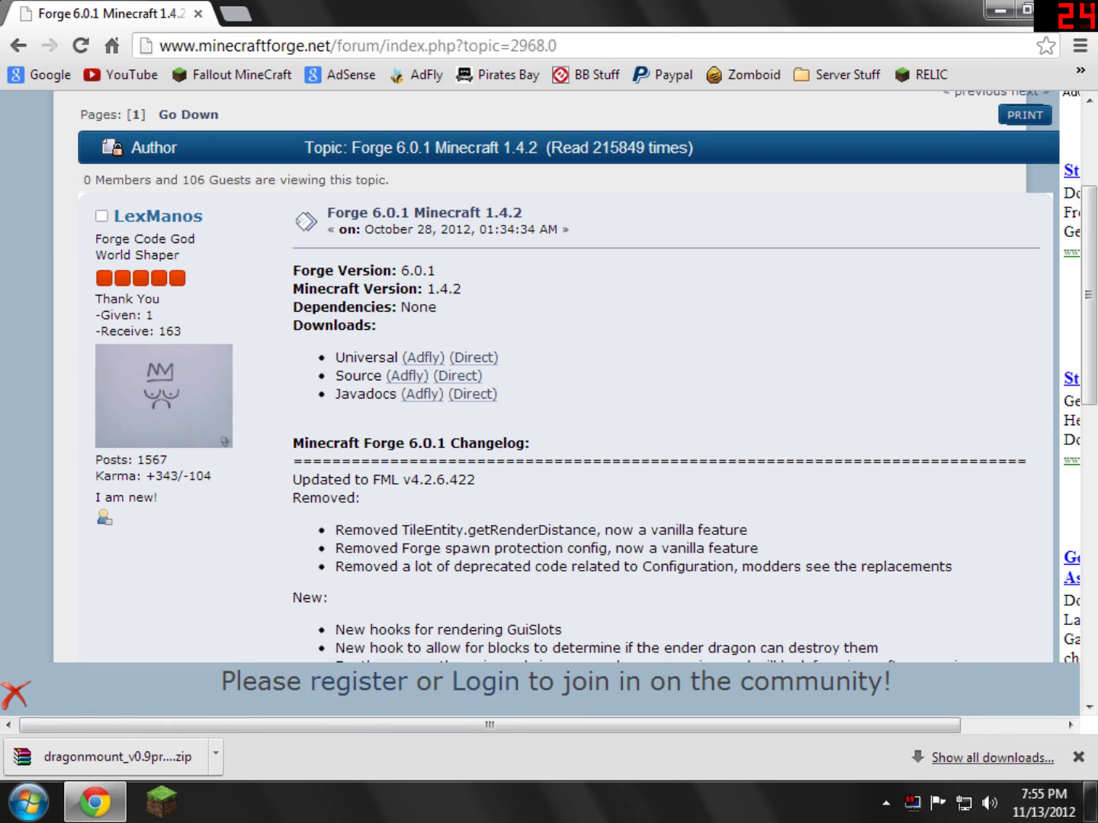
pyautogui.moveTo(337, 358); pyautogui.dragTo(417, 367)
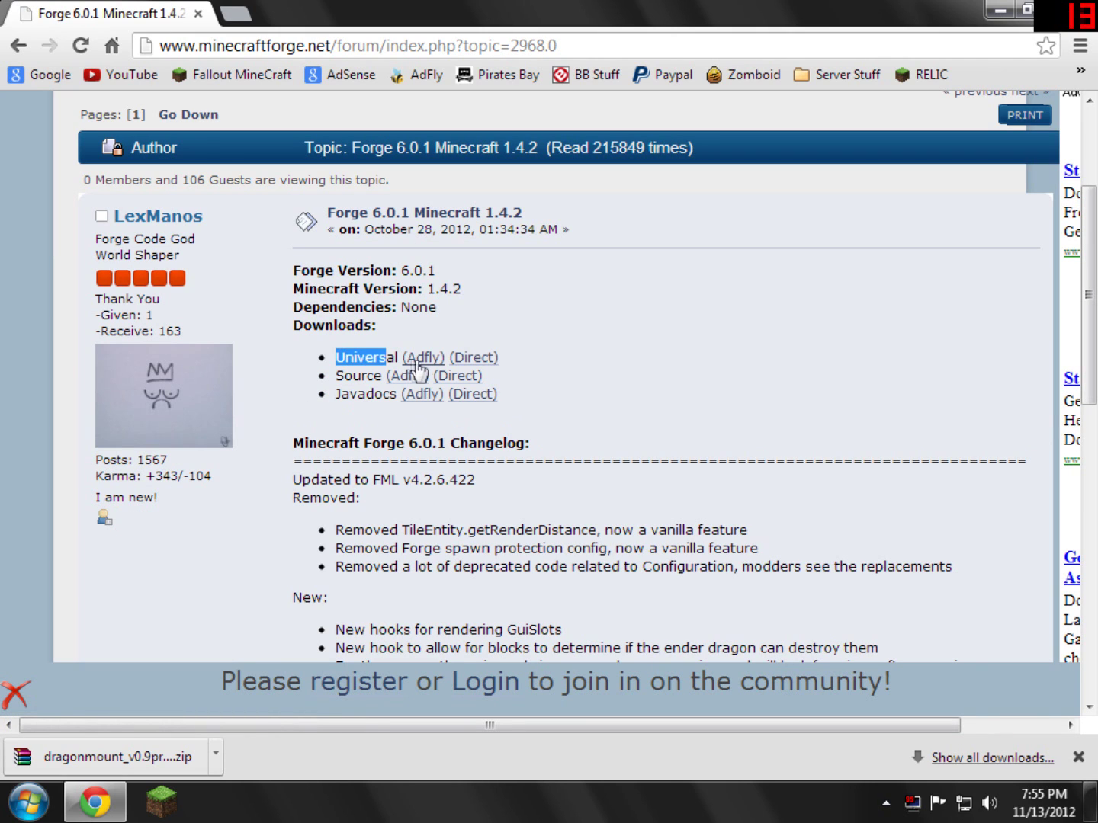
pyautogui.click(427, 356)
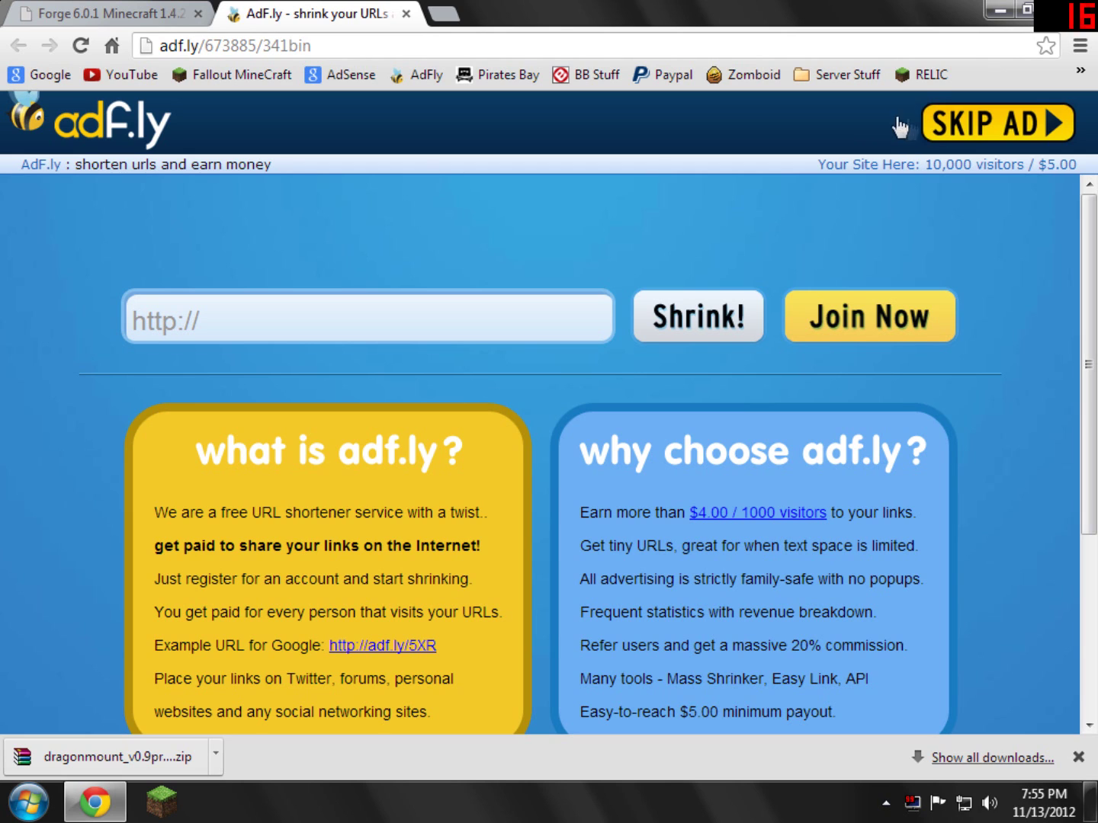
pyautogui.click(935, 129)
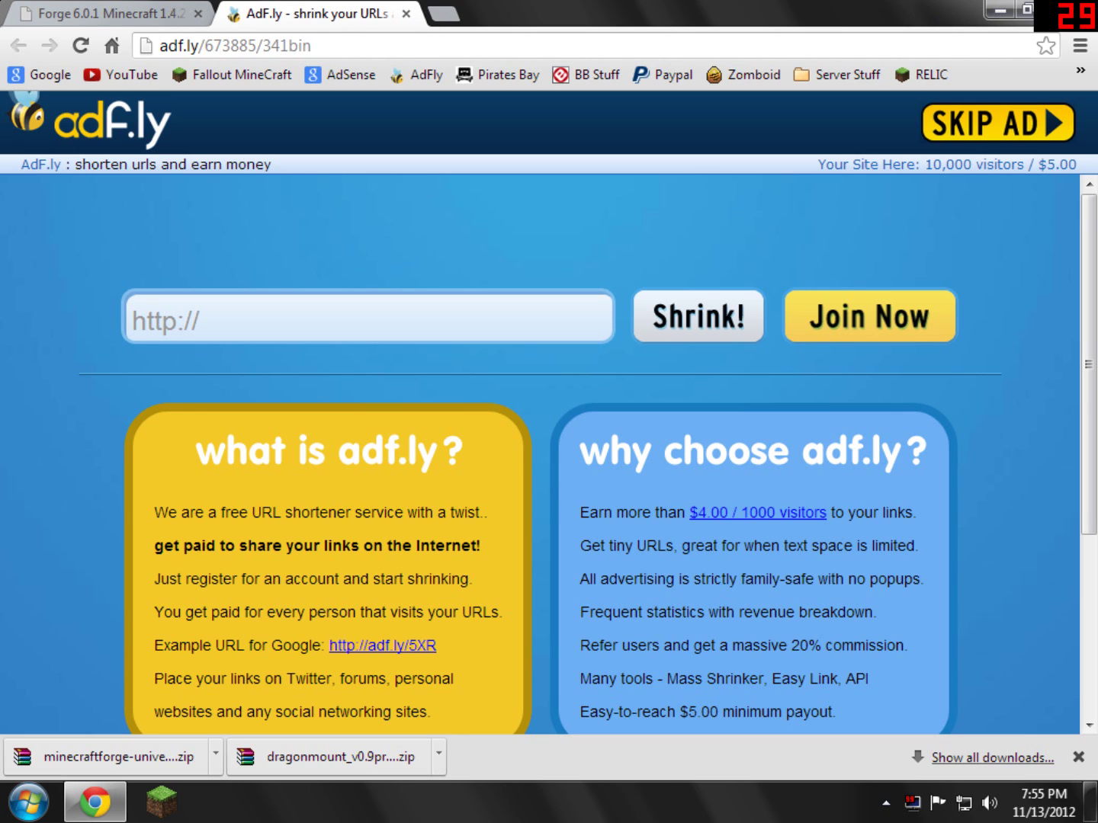
pyautogui.click(1092, 6)
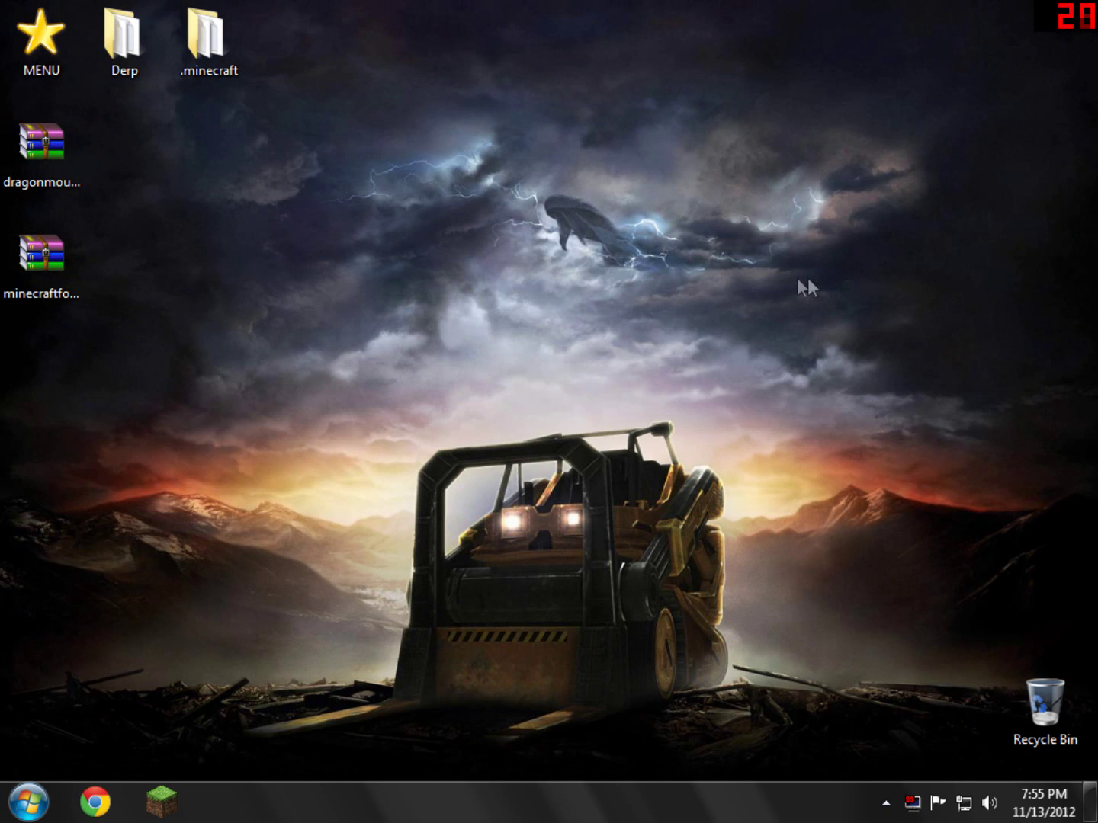
# Move the dragonmount and minecraftforge archives further down the desktop, away from the other icons
pyautogui.moveTo(167, 150); pyautogui.dragTo(28, 456)
pyautogui.click(189, 355)
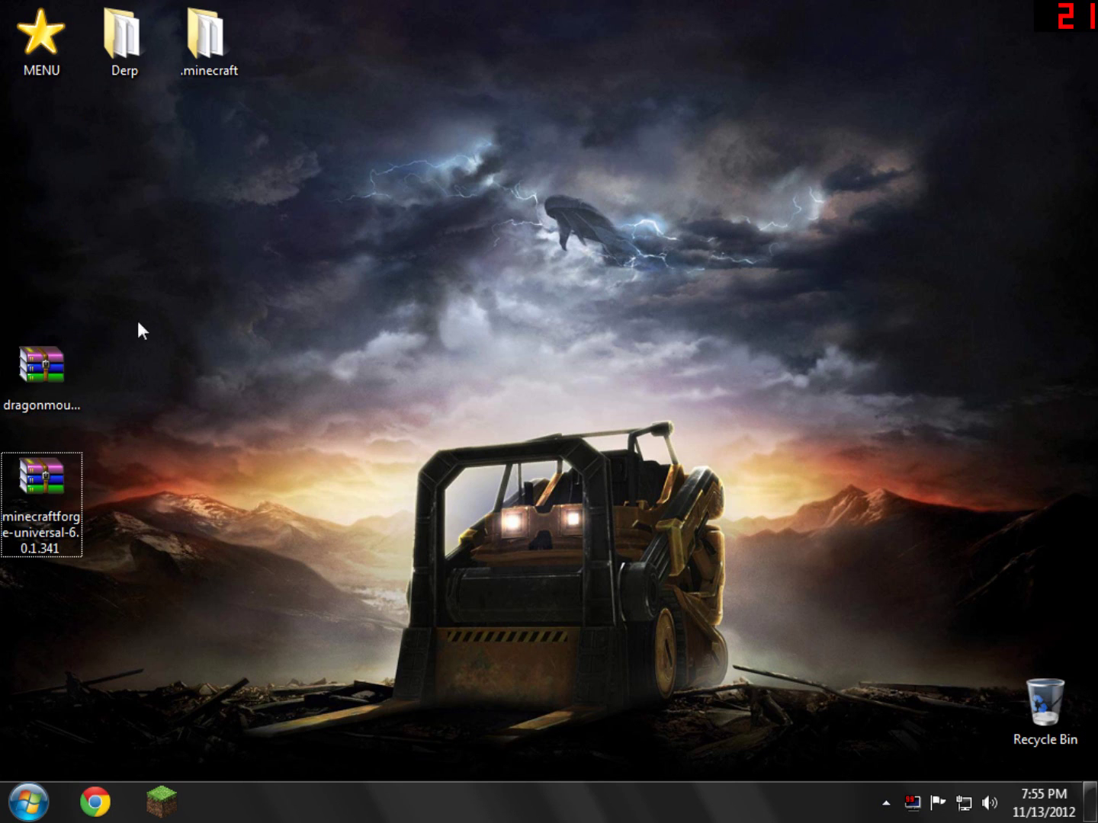
pyautogui.click(62, 381)
pyautogui.click(64, 471)
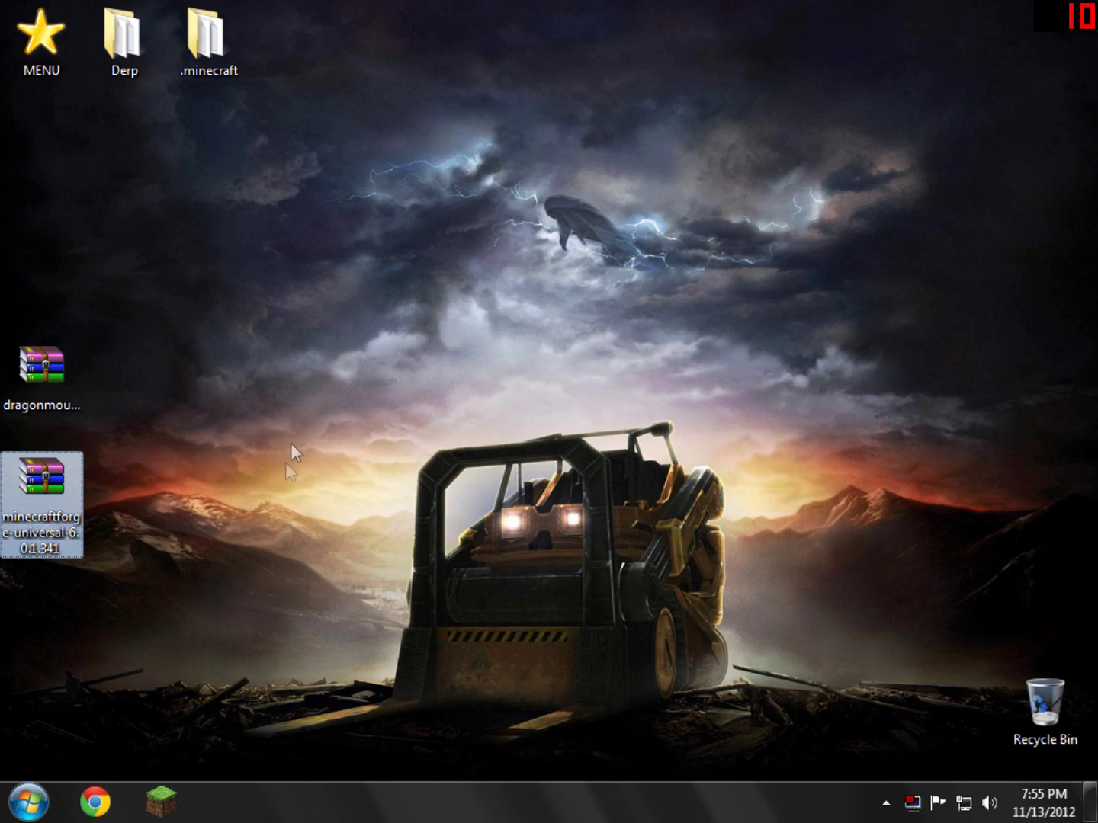
pyautogui.click(261, 331)
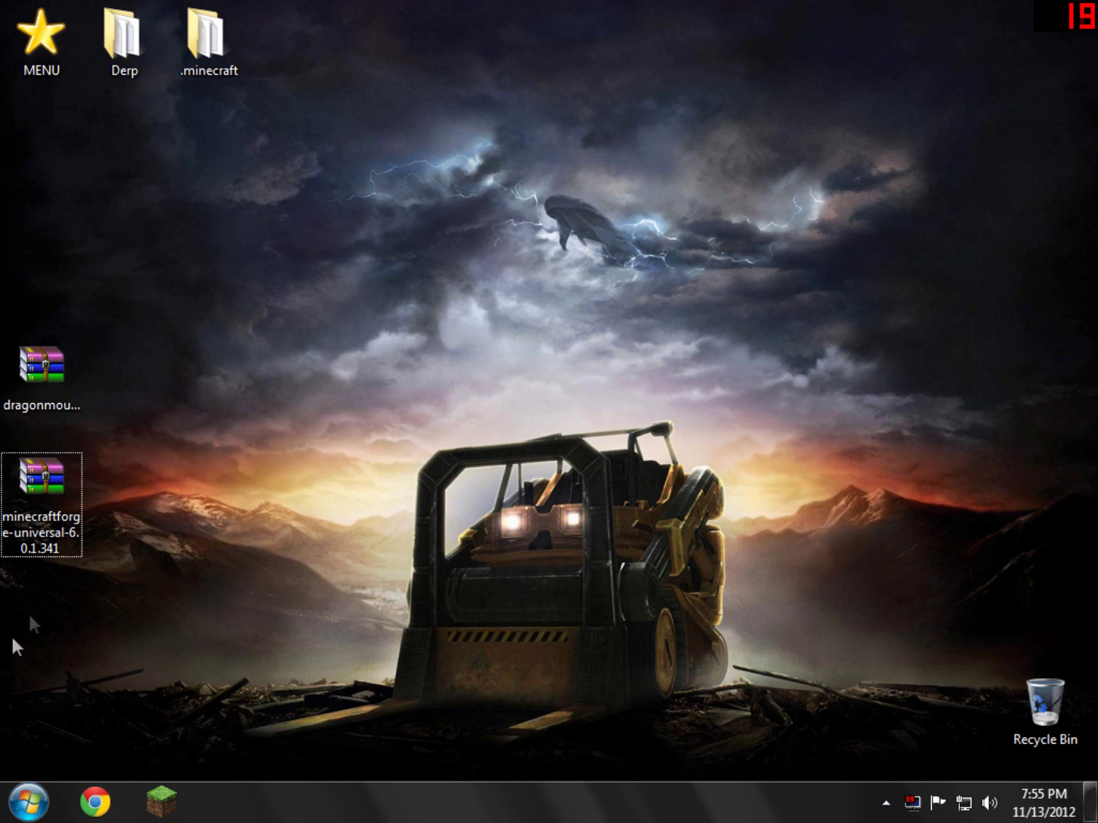
# Find the Roaming folder with %appdata% and open its .minecraft folder
pyautogui.click(29, 800)
pyautogui.write('%a')
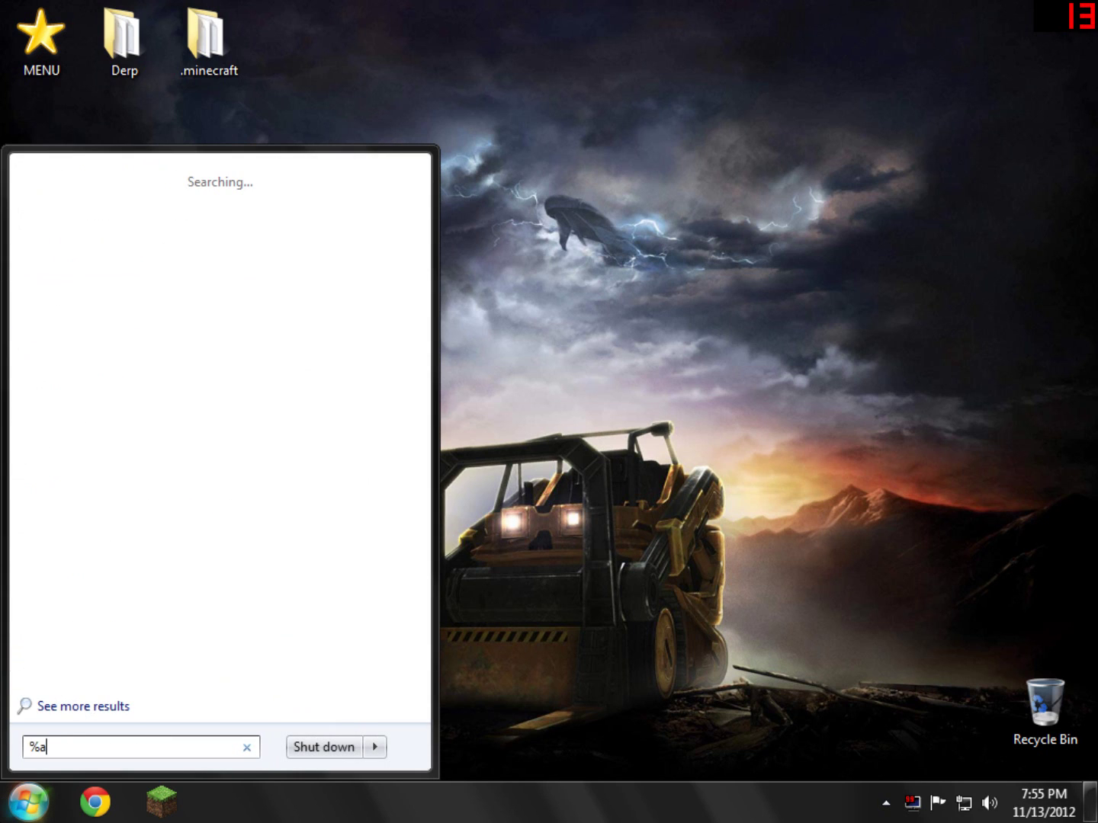
pyautogui.write('ppdata%')
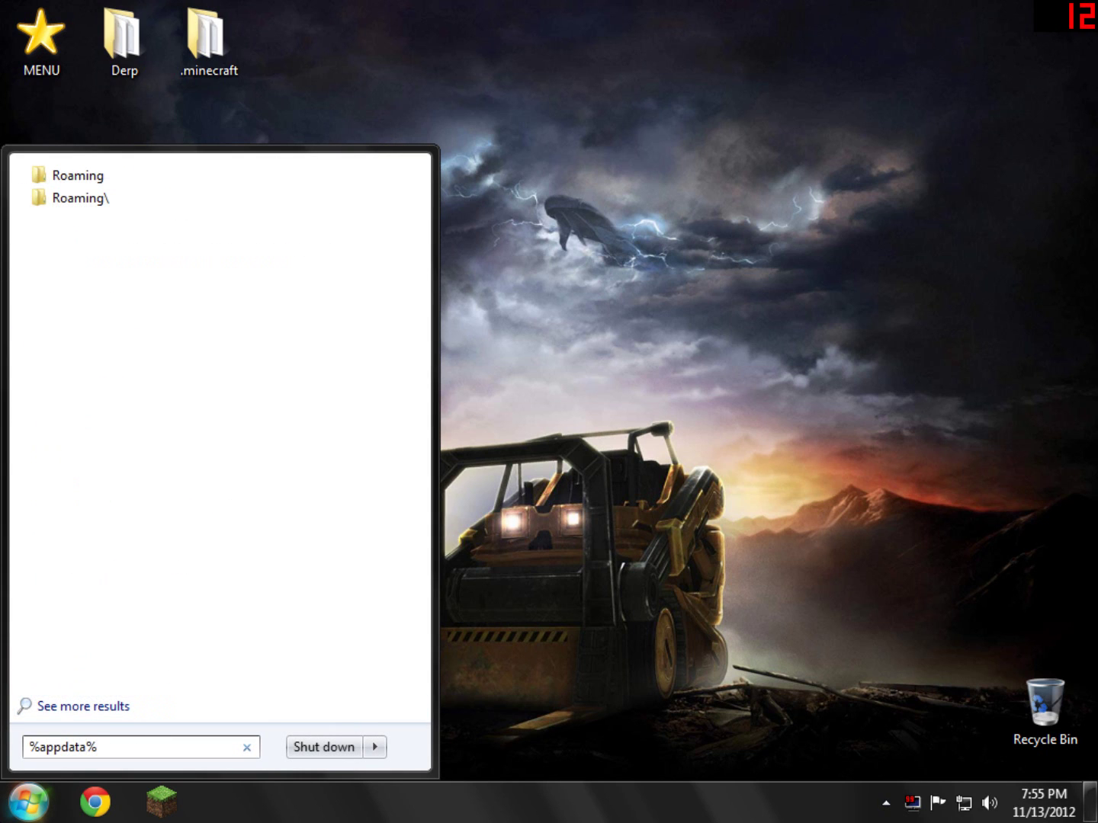
pyautogui.press('Return')
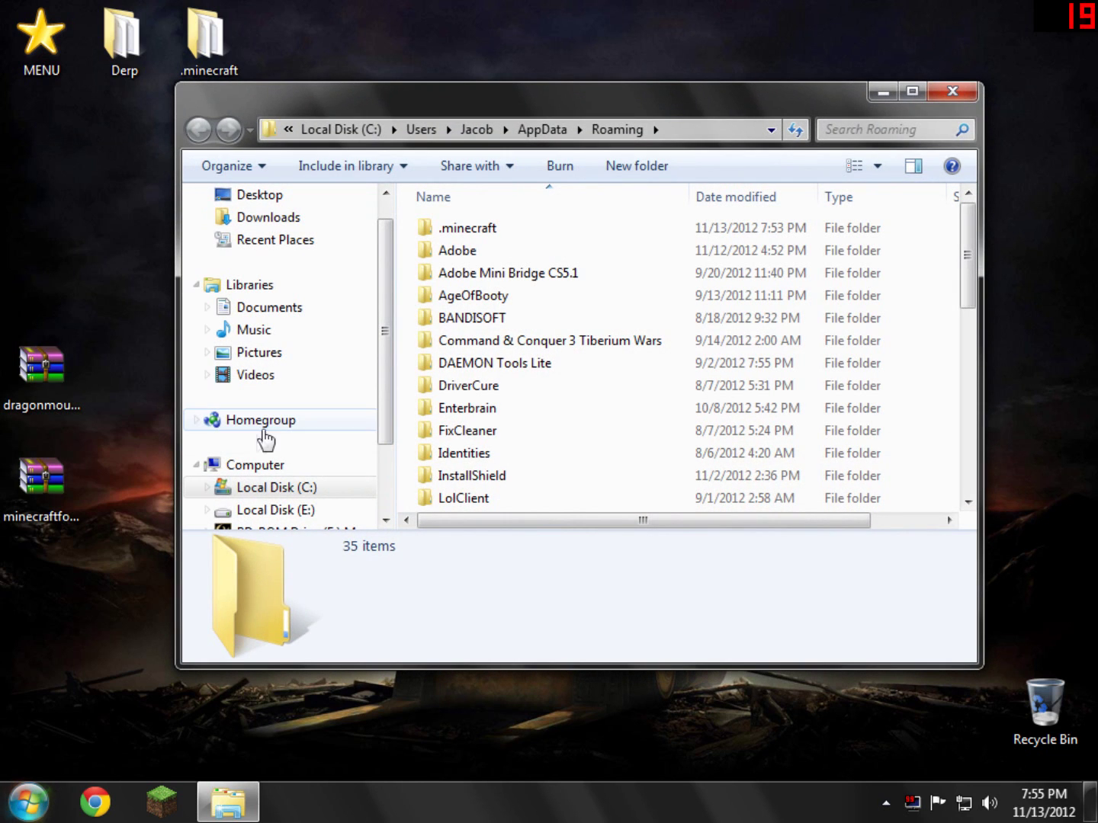
pyautogui.doubleClick(556, 235)
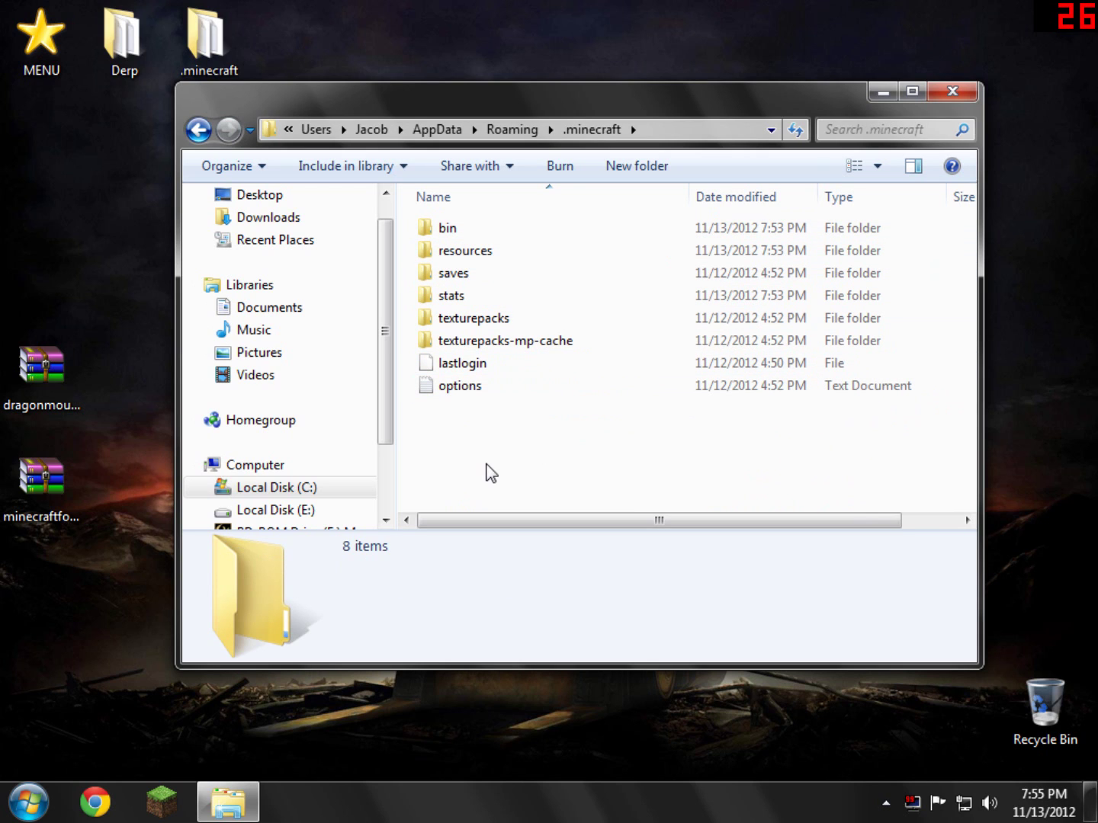
# Create a new folder named mods inside the .minecraft folder
pyautogui.rightClick(488, 471)
pyautogui.moveTo(552, 704)
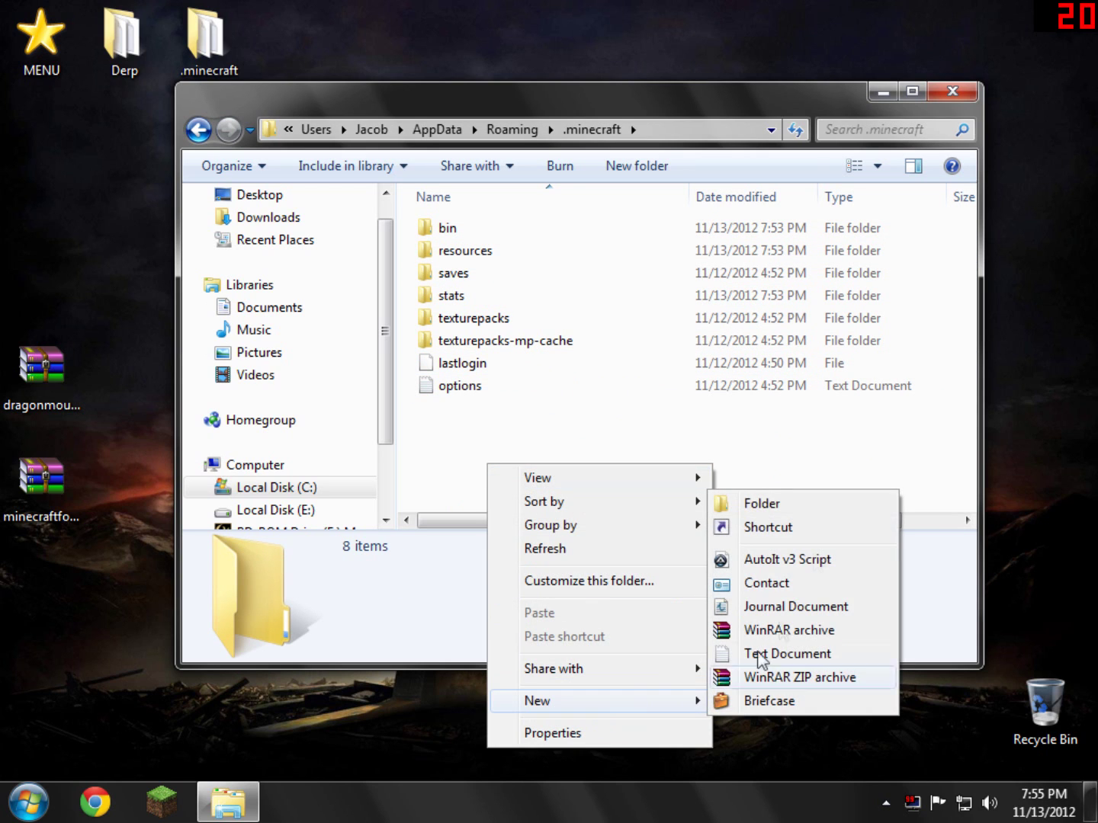
pyautogui.click(789, 515)
pyautogui.write('mods')
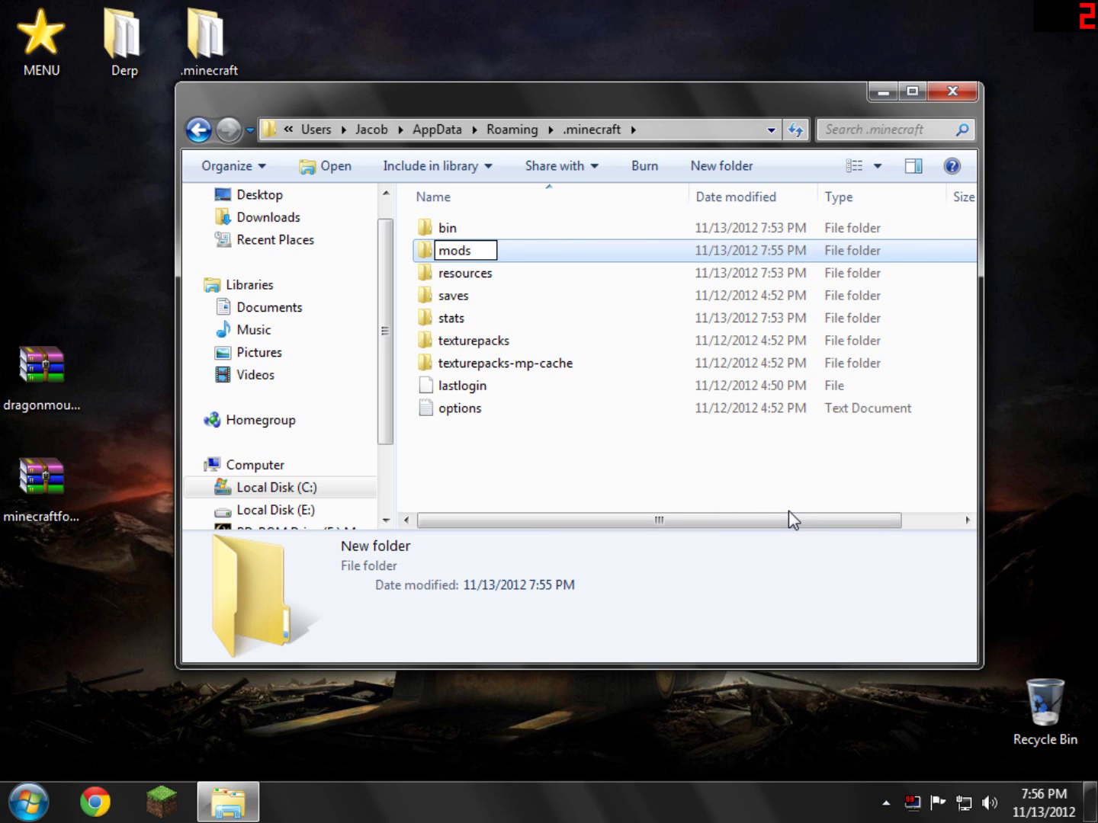
pyautogui.press('Return')
# Inspect the contents of the dragonmount_v0.9pre3_mc1.4.2_forge archive, close it, and move the archive into the mods folder
pyautogui.click(55, 372)
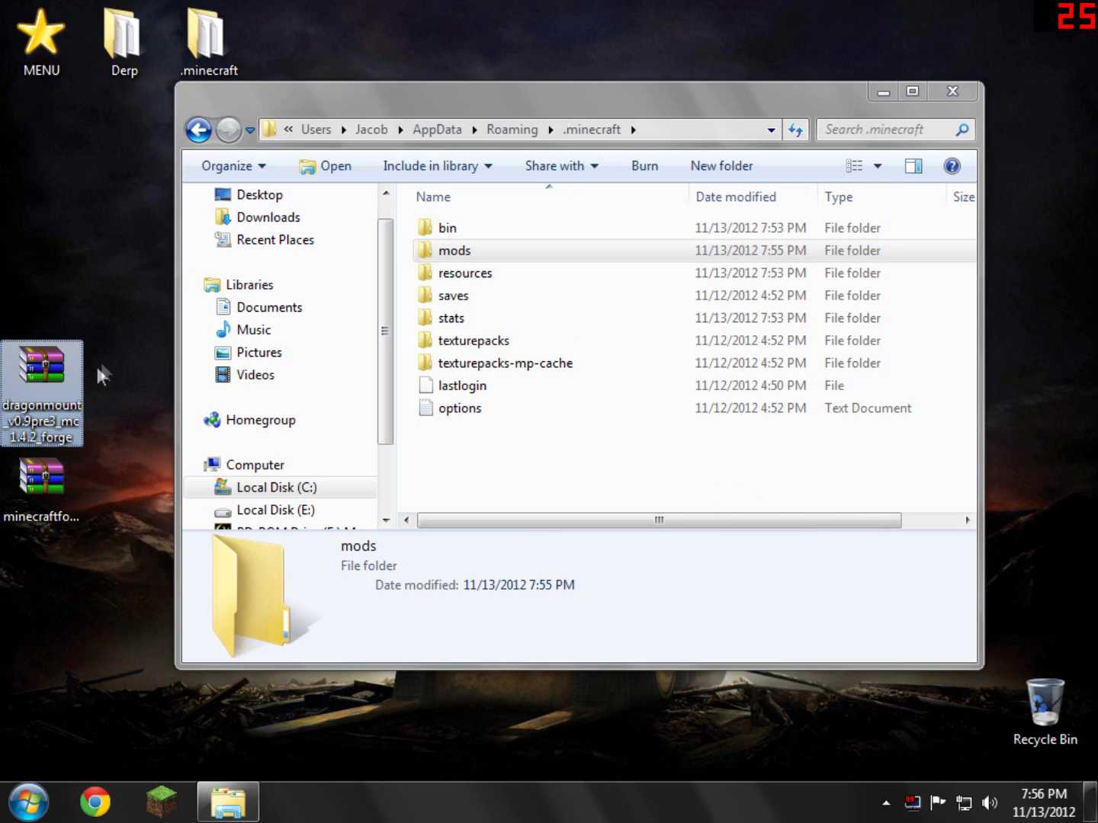
pyautogui.doubleClick(39, 370)
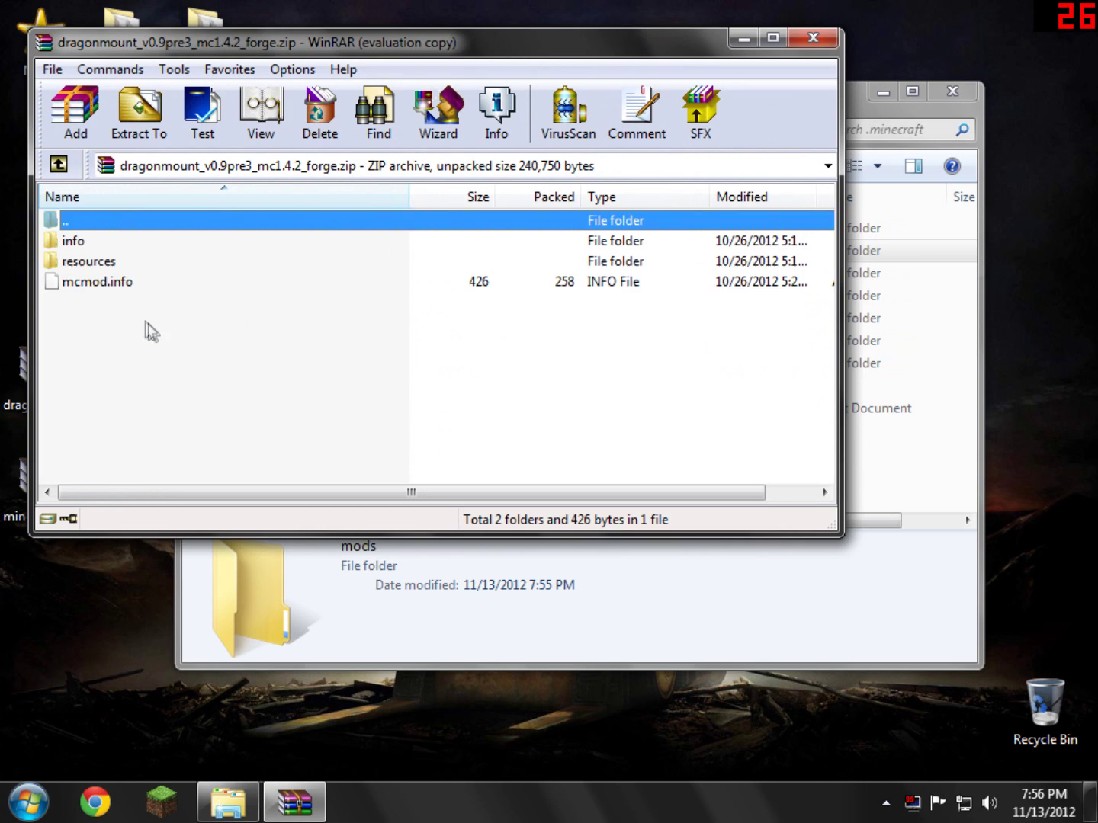
pyautogui.click(136, 284)
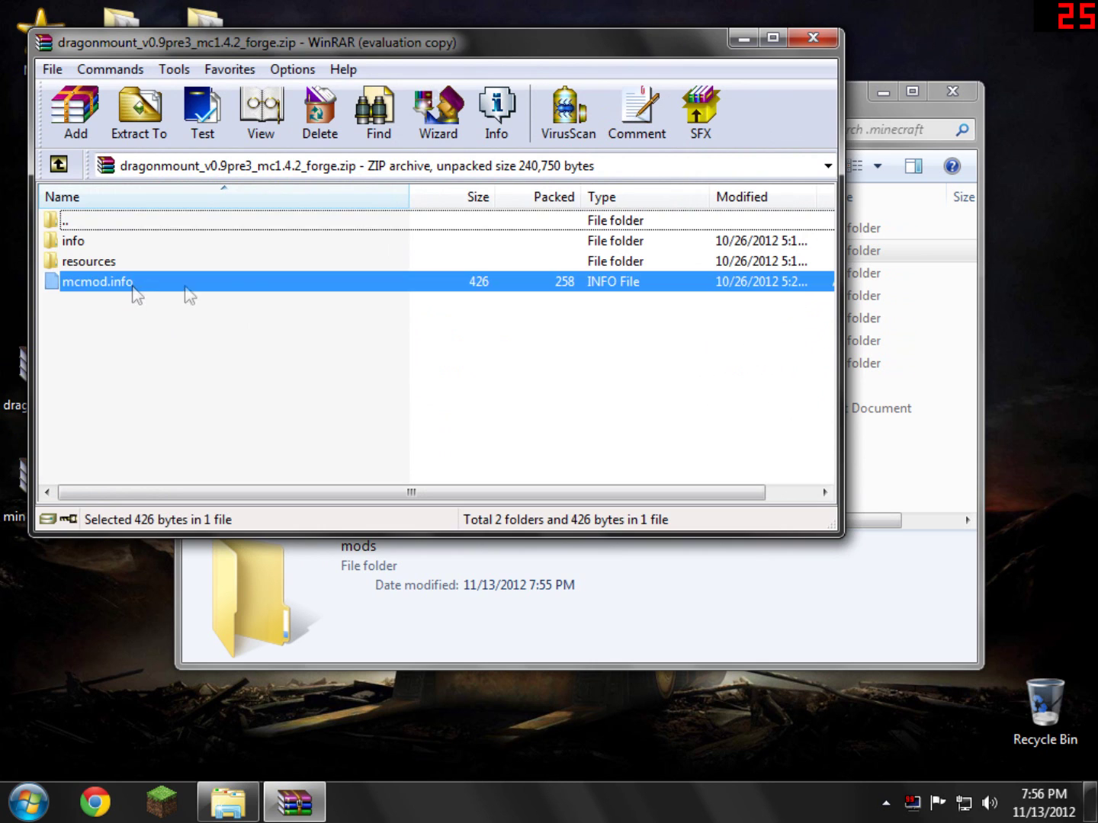
pyautogui.click(523, 292)
pyautogui.click(813, 38)
pyautogui.moveTo(112, 391); pyautogui.dragTo(17, 288)
pyautogui.moveTo(42, 366); pyautogui.dragTo(472, 248)
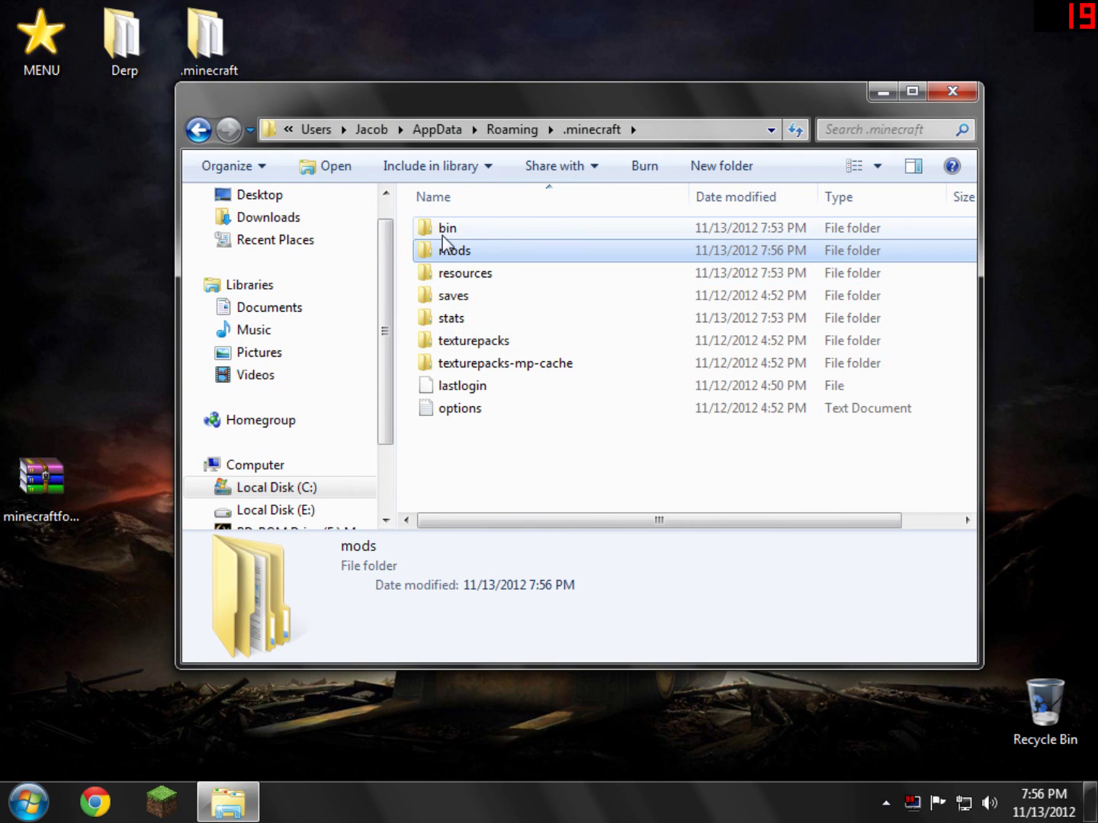
# Open the bin folder in .minecraft and open the minecraft jar file with WinRAR archiver
pyautogui.doubleClick(442, 232)
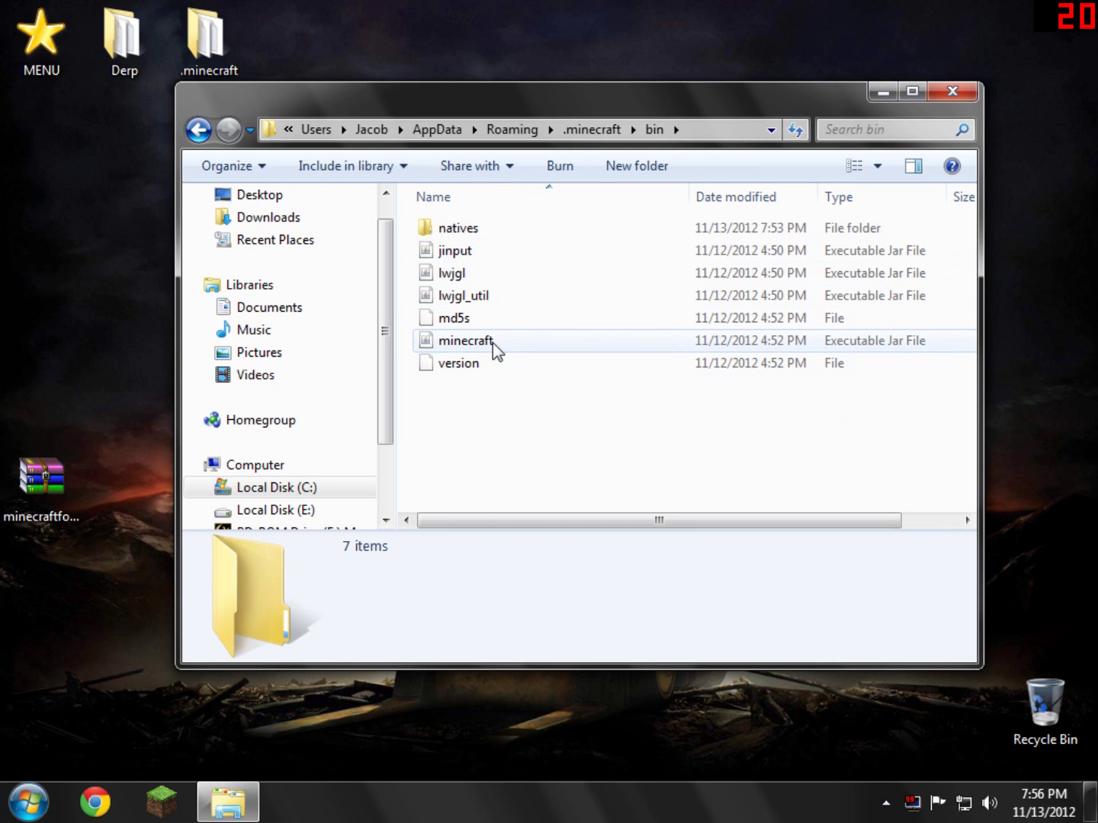
pyautogui.click(862, 340)
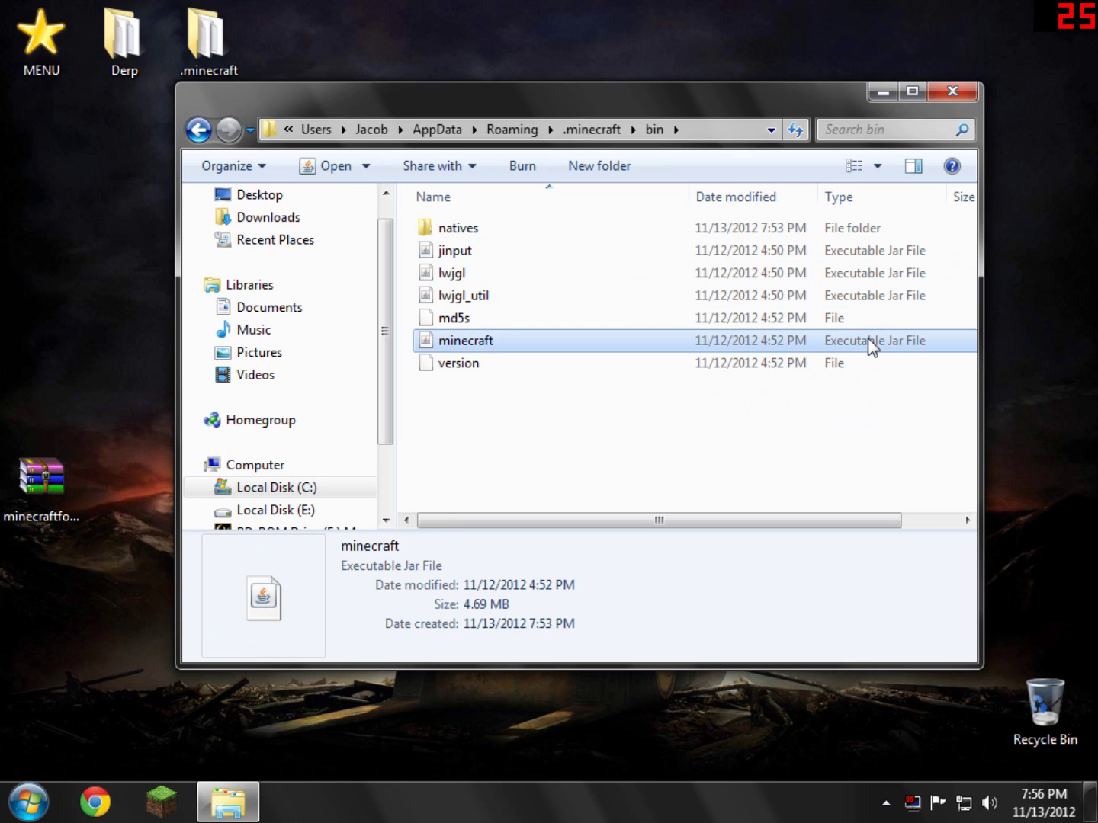
pyautogui.rightClick(861, 339)
pyautogui.moveTo(923, 404)
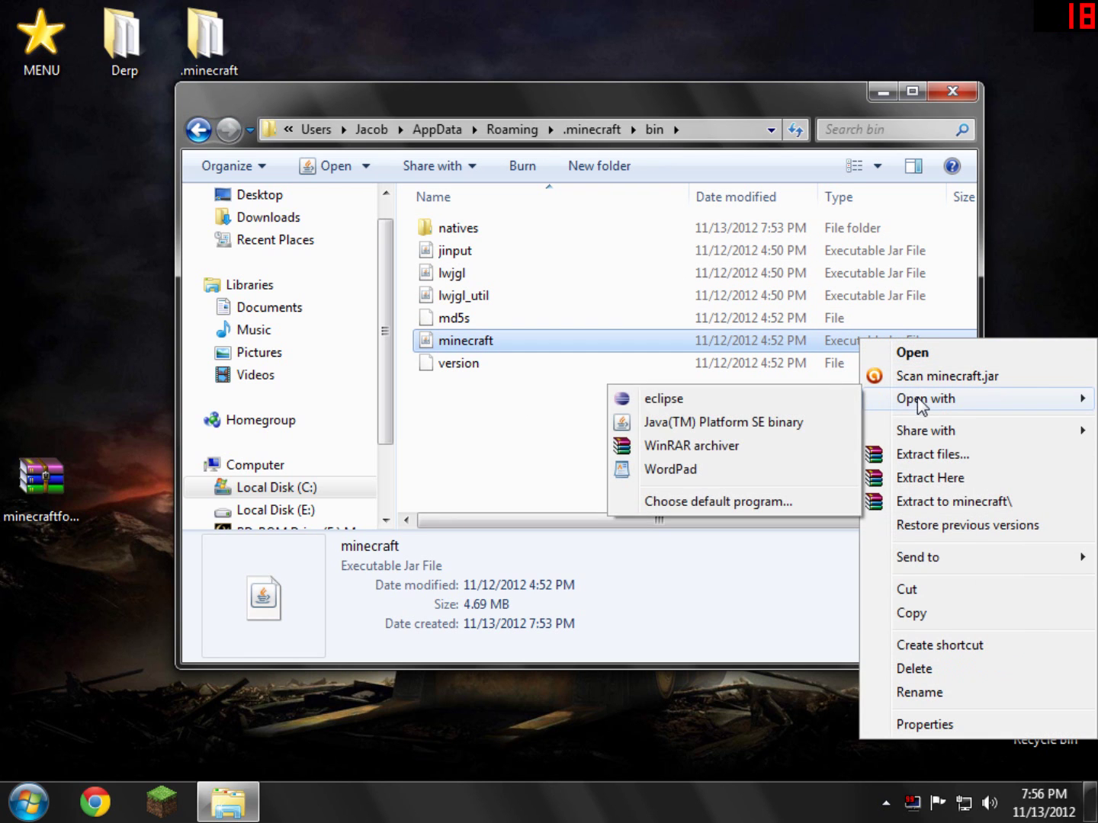
pyautogui.click(709, 443)
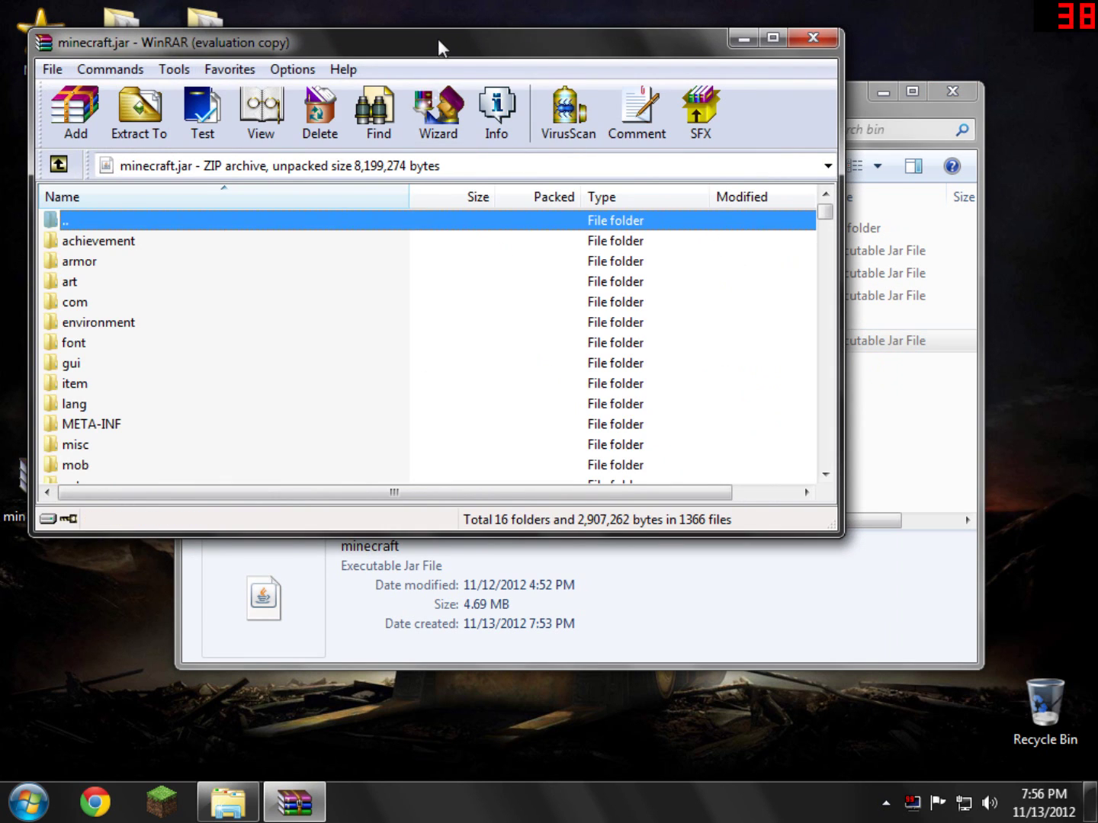
# Delete the META-INF folder from the minecraft.jar archive and confirm the deletion
pyautogui.moveTo(441, 45); pyautogui.dragTo(581, 49)
pyautogui.click(671, 297)
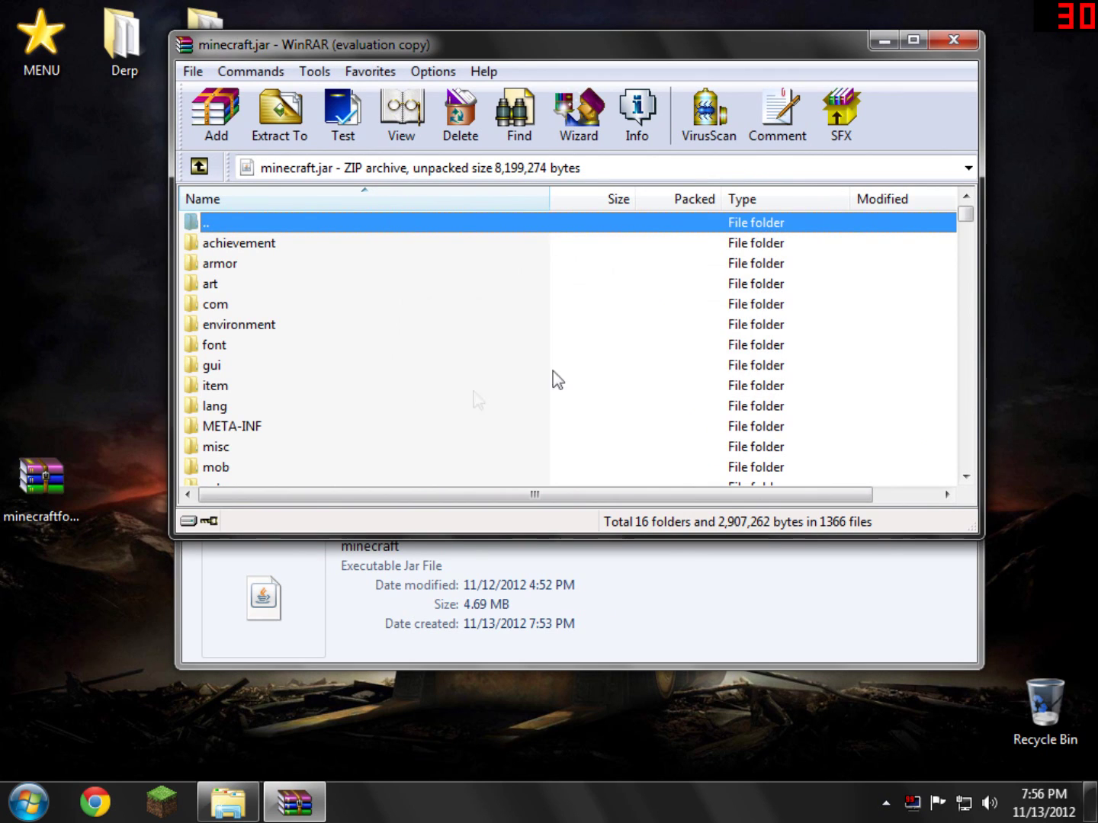
pyautogui.scroll(-1, 313, 323)
pyautogui.scroll(1, 314, 358)
pyautogui.click(223, 428)
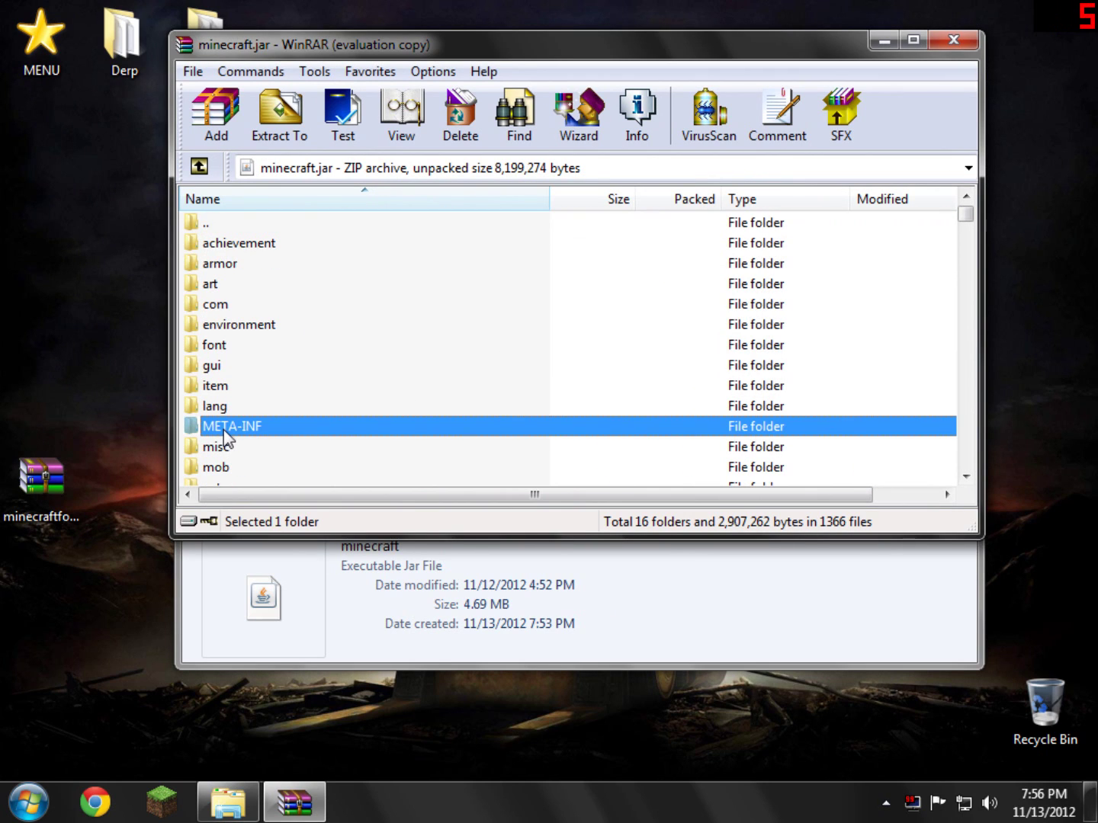
pyautogui.rightClick(223, 429)
pyautogui.click(300, 160)
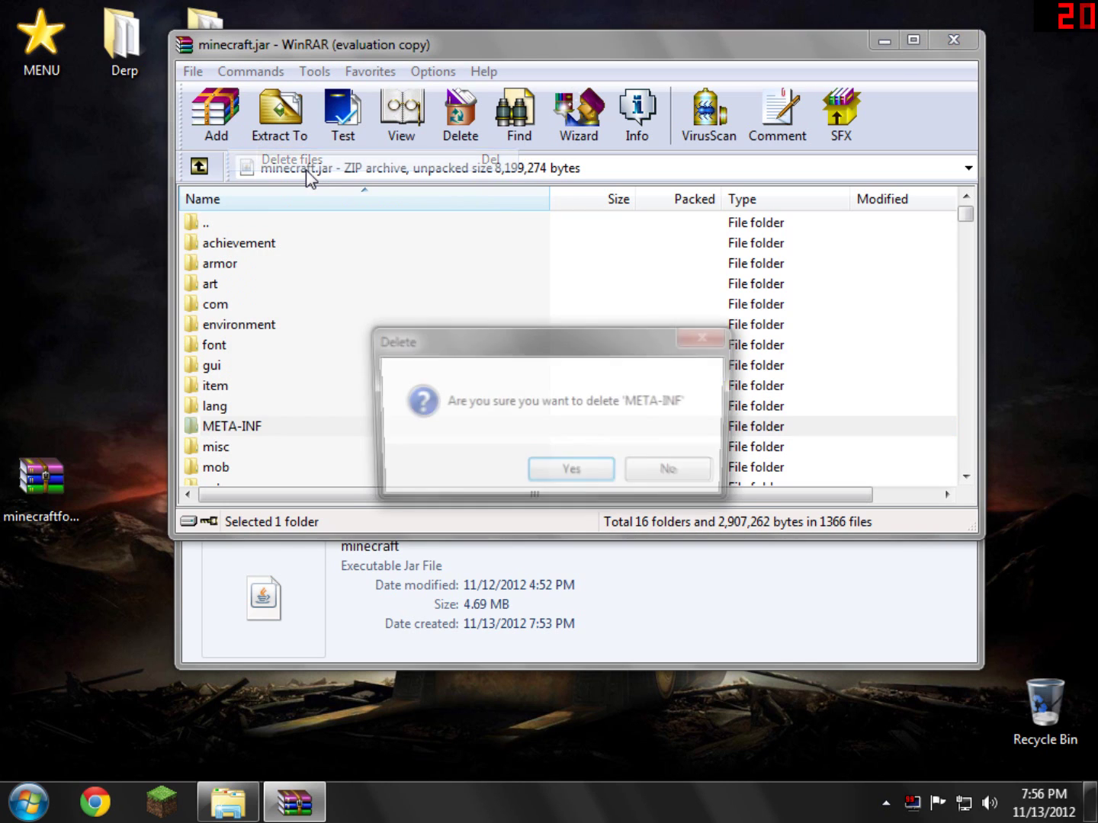
pyautogui.click(584, 479)
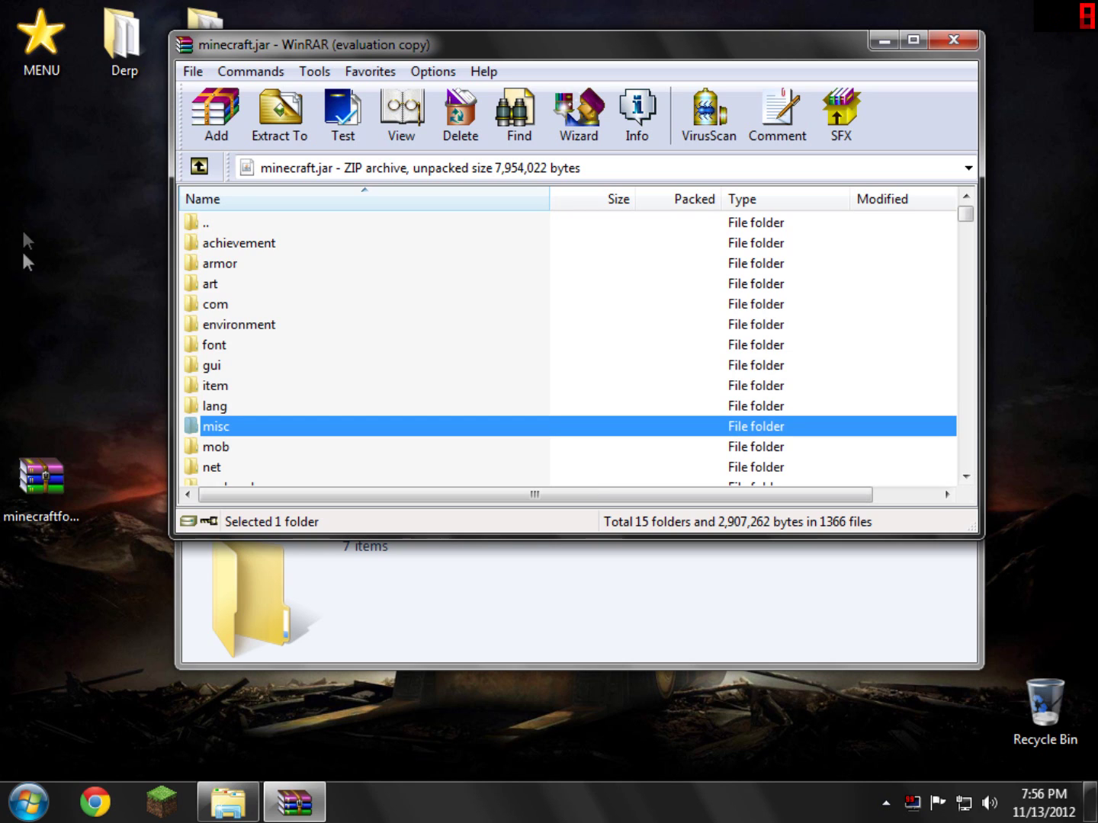
# Open the minecraftforge-universal-6.0.1.341 archive on the desktop and add all its contents to minecraft.jar
pyautogui.click(55, 481)
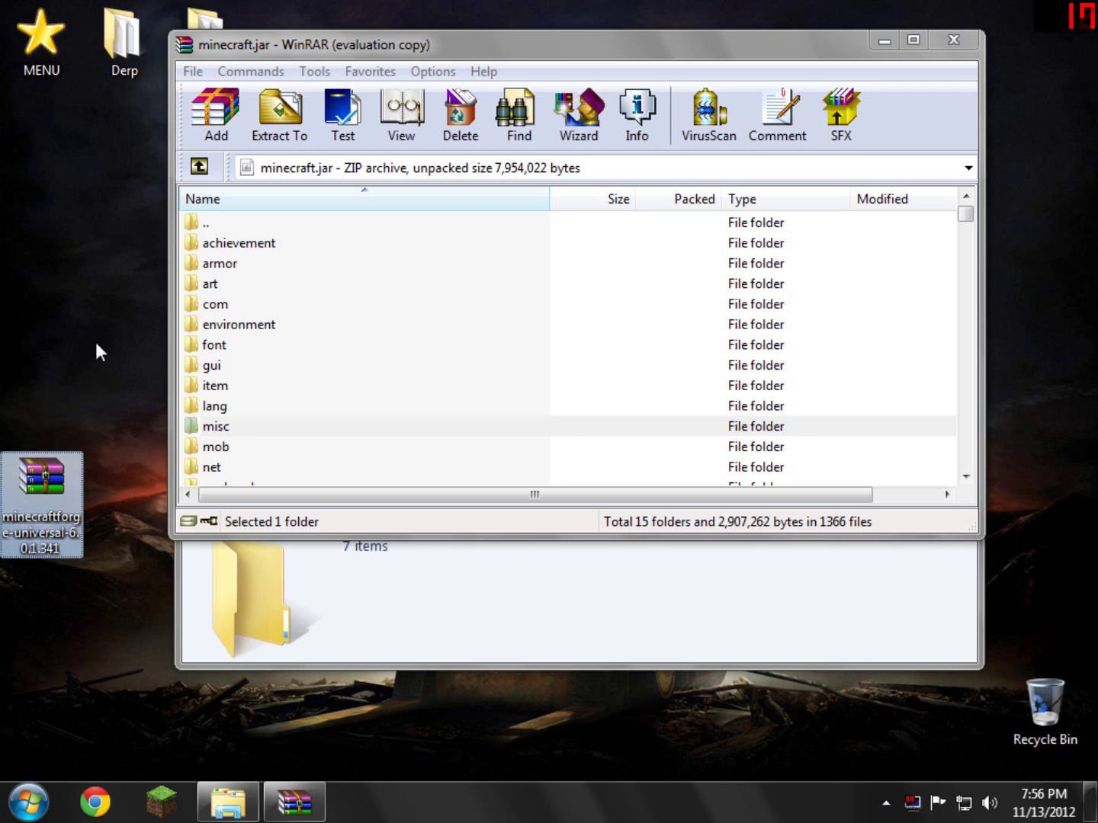
pyautogui.moveTo(95, 342); pyautogui.dragTo(40, 306)
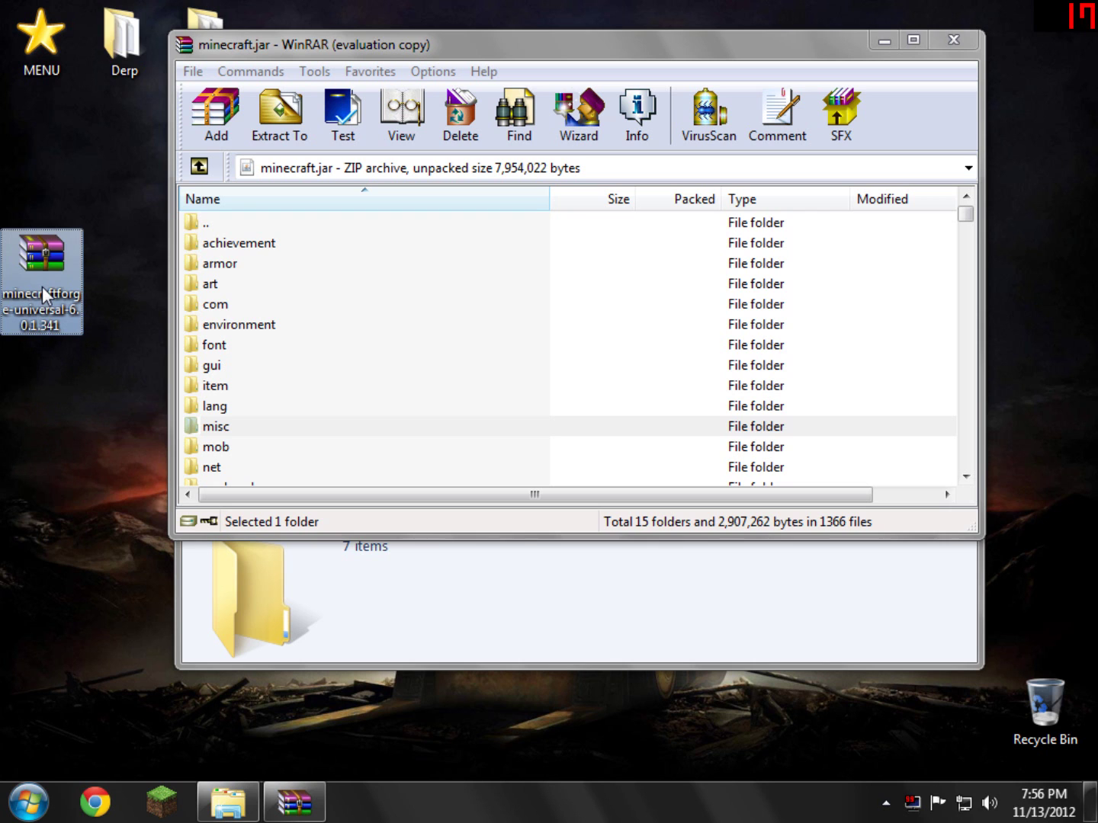
pyautogui.doubleClick(42, 286)
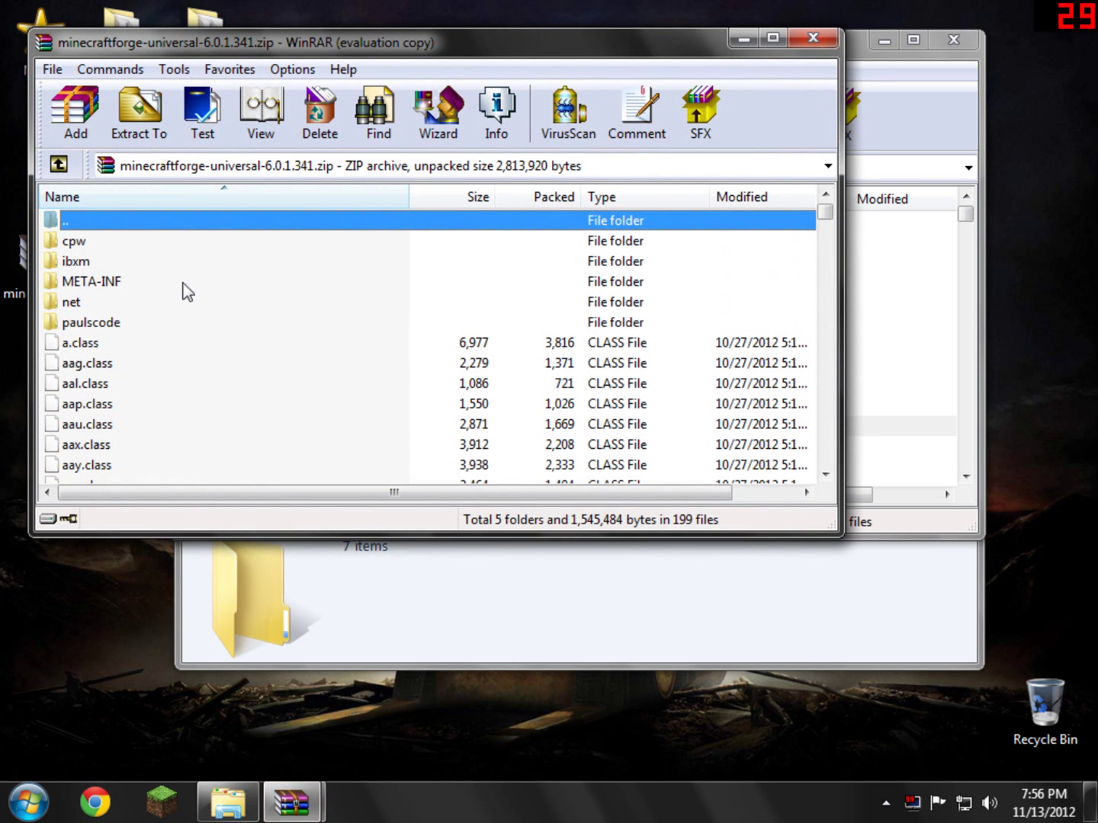
pyautogui.click(571, 301)
pyautogui.rightClick(180, 282)
pyautogui.click(220, 292)
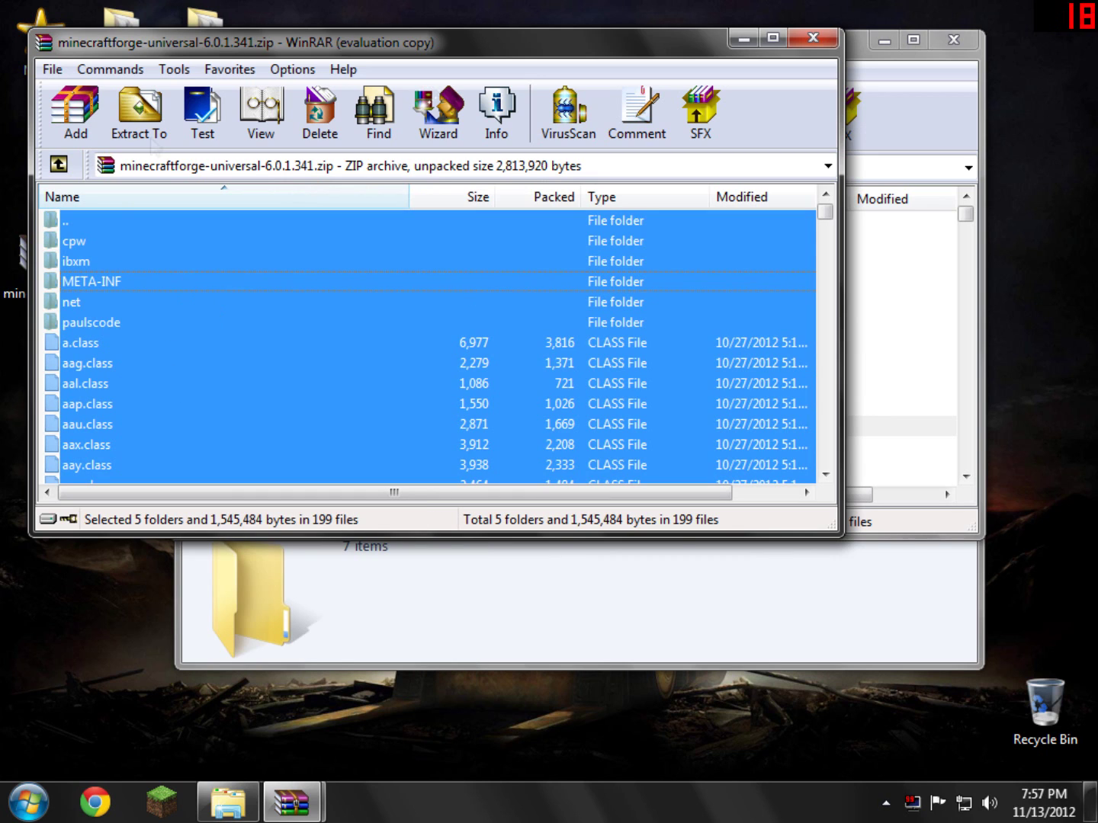
pyautogui.moveTo(479, 371); pyautogui.dragTo(762, 226)
pyautogui.moveTo(930, 346); pyautogui.dragTo(930, 347)
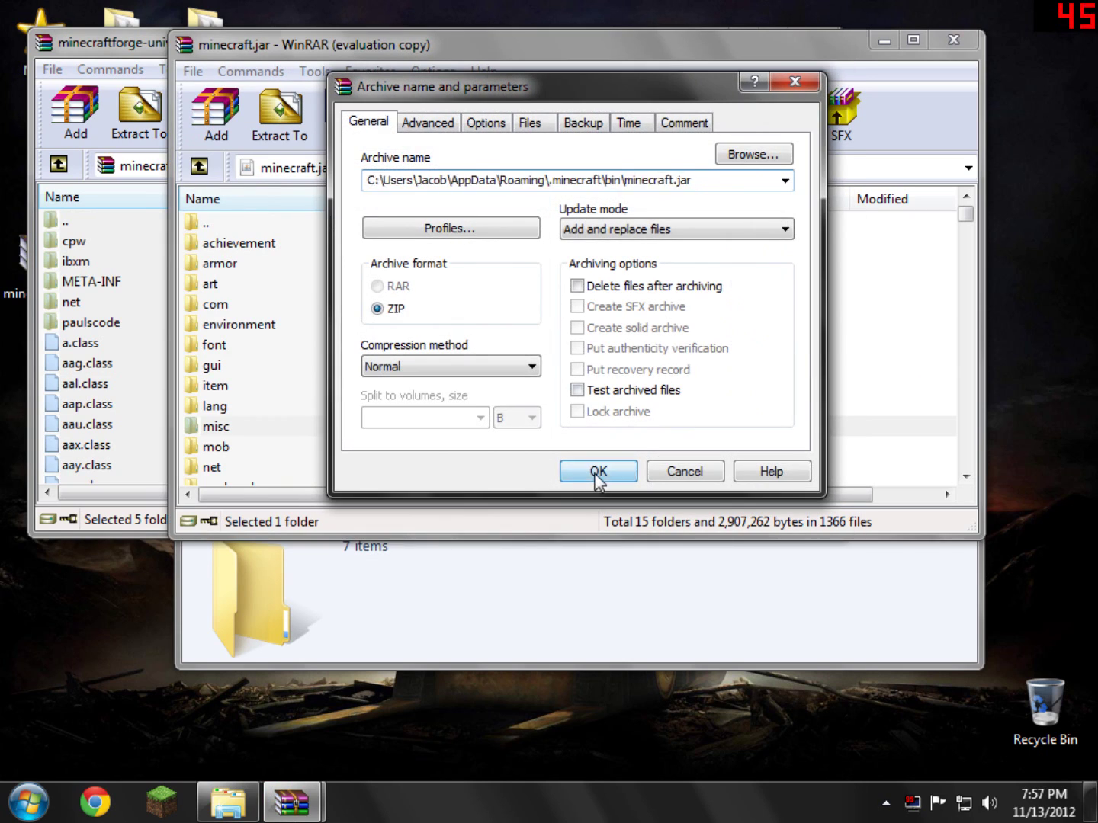
pyautogui.click(597, 469)
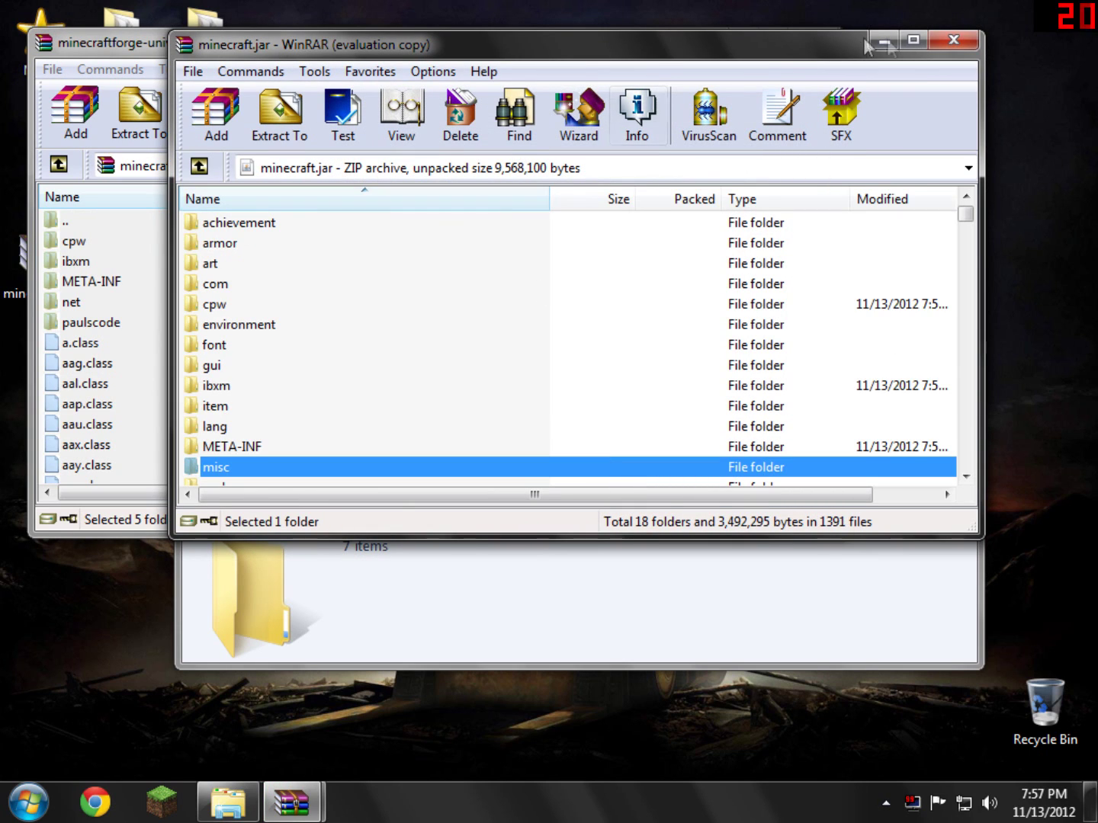
# Close the minecraft.jar and Forge archives and the bin folder window
pyautogui.click(950, 40)
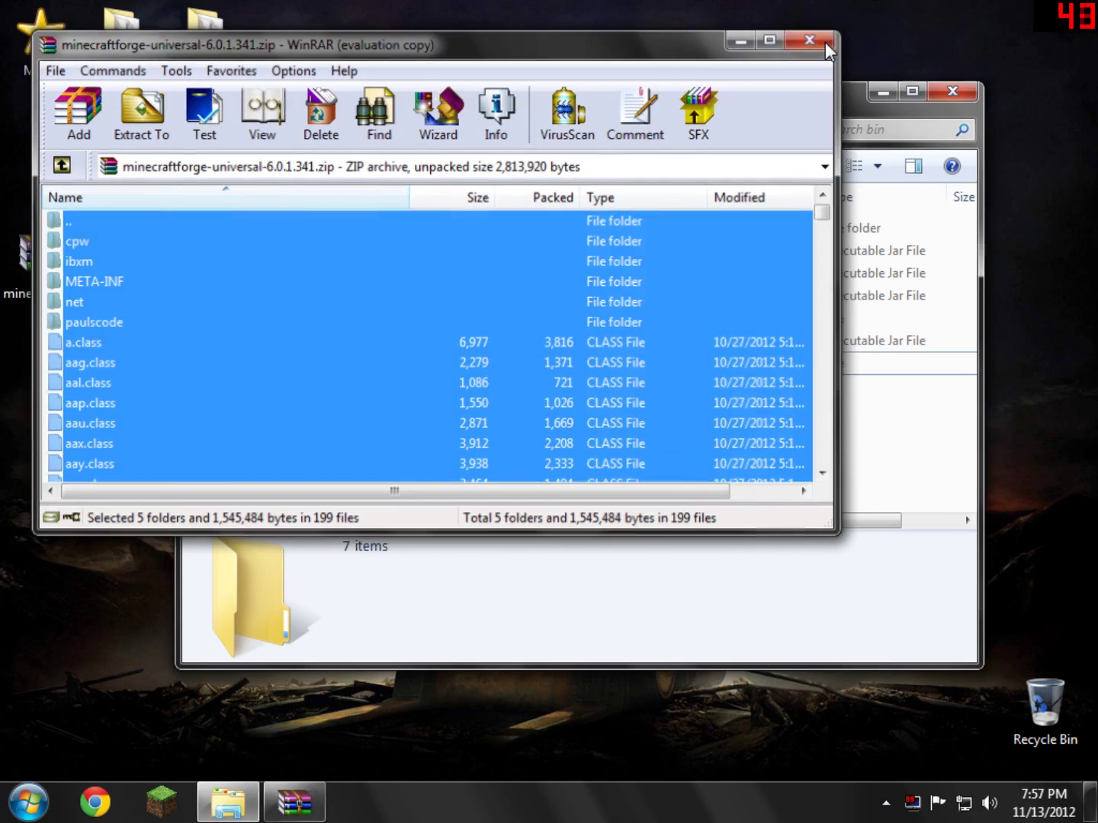
pyautogui.click(825, 42)
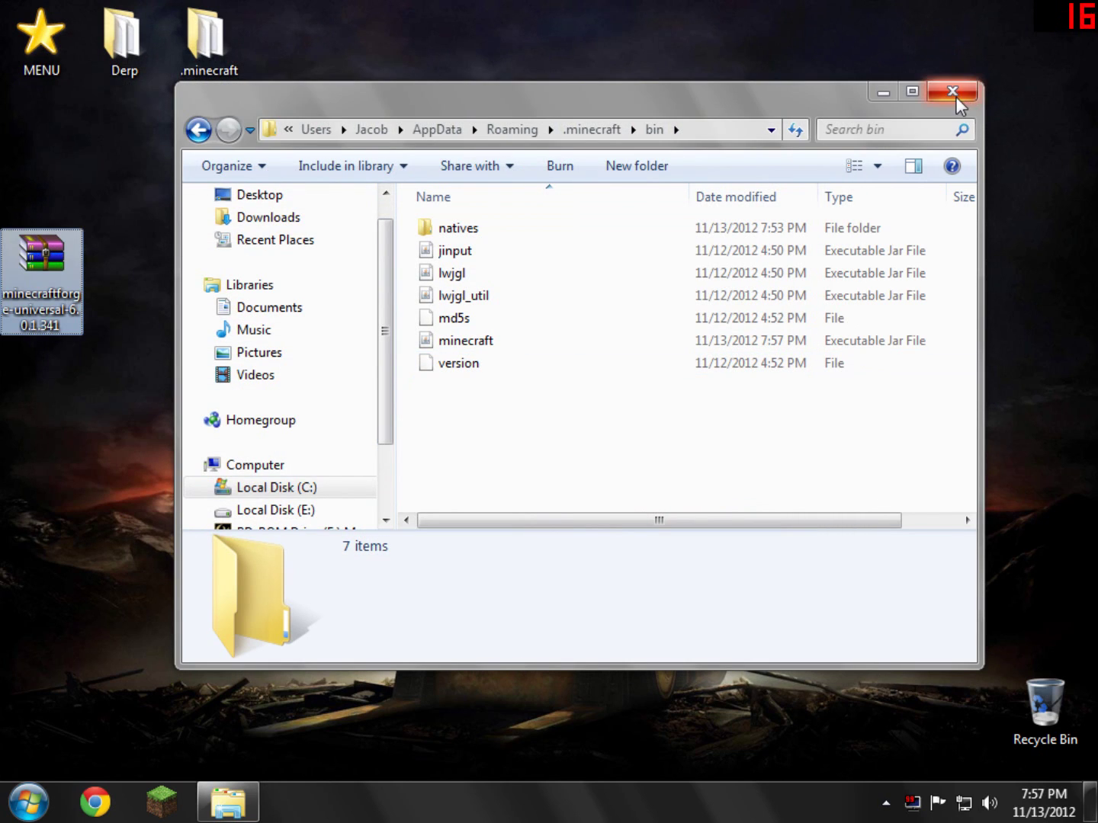
pyautogui.click(955, 93)
# Launch Minecraft, allow it to run, and log in with the saved account so Forge can set up its environment
pyautogui.click(161, 801)
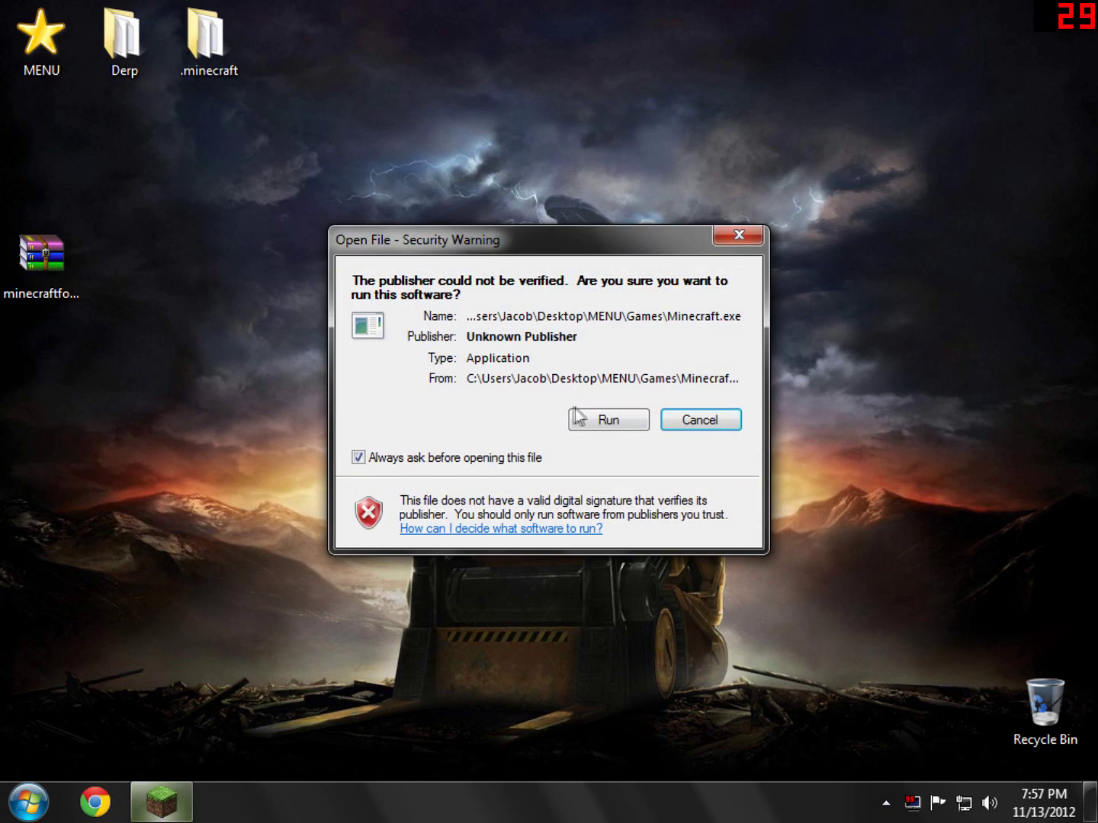
pyautogui.click(584, 415)
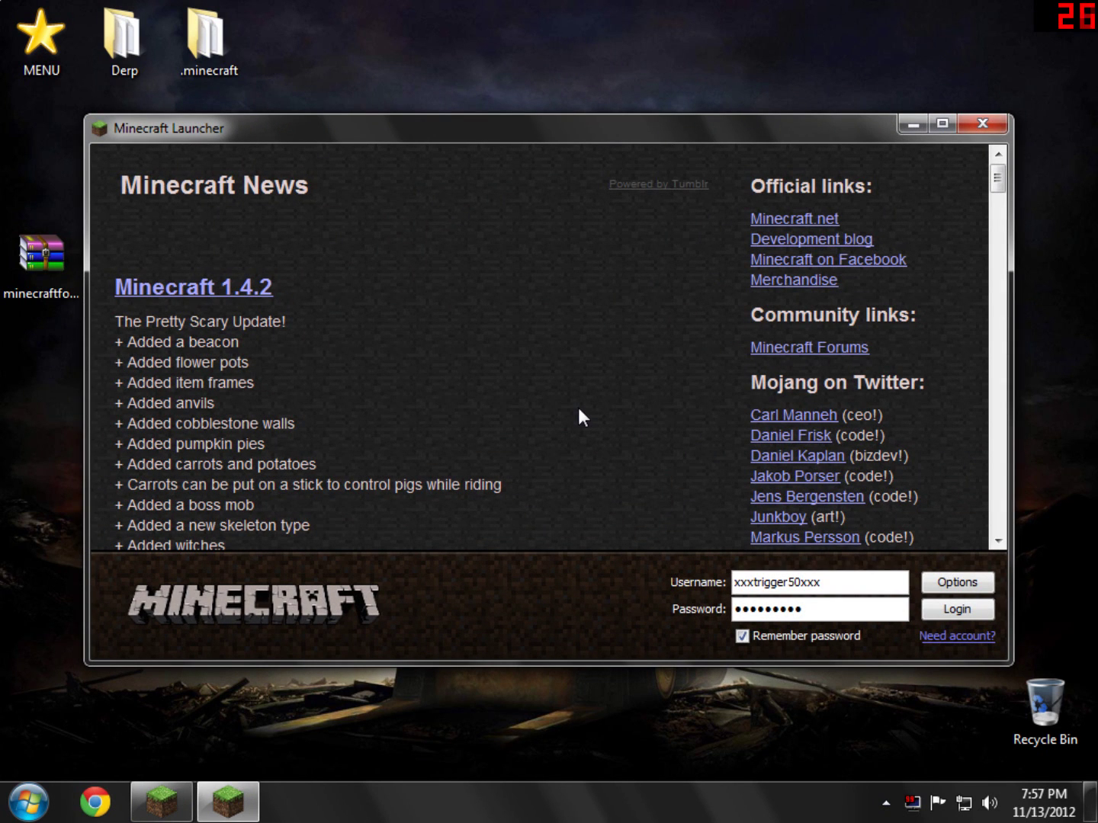
pyautogui.click(957, 608)
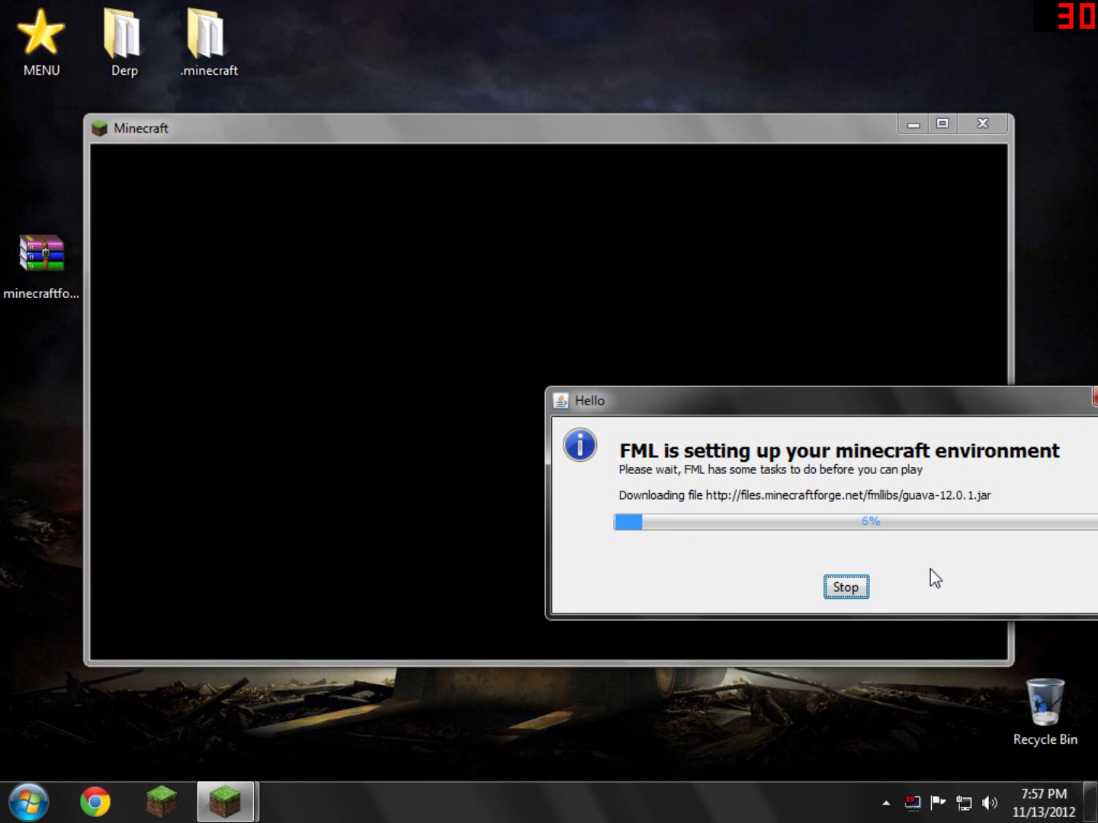
pyautogui.moveTo(689, 394); pyautogui.dragTo(591, 384)
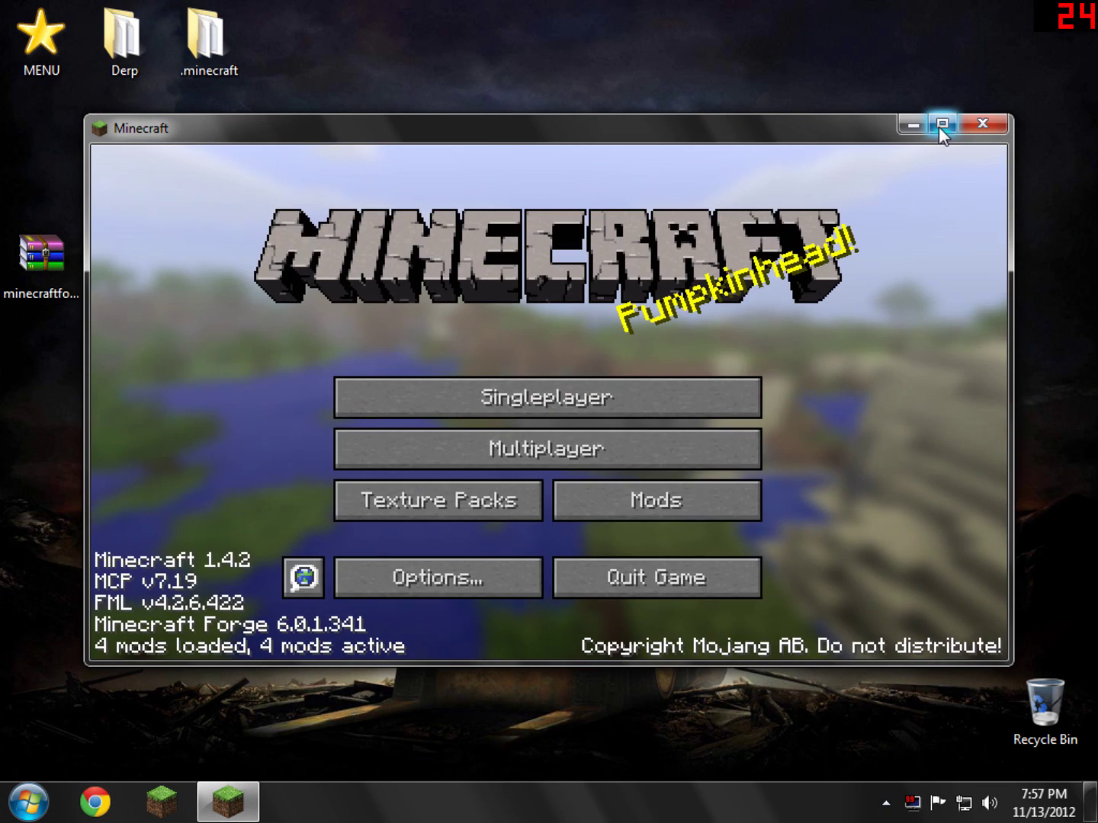
# Maximize the game window and check the list of installed mods
pyautogui.click(943, 125)
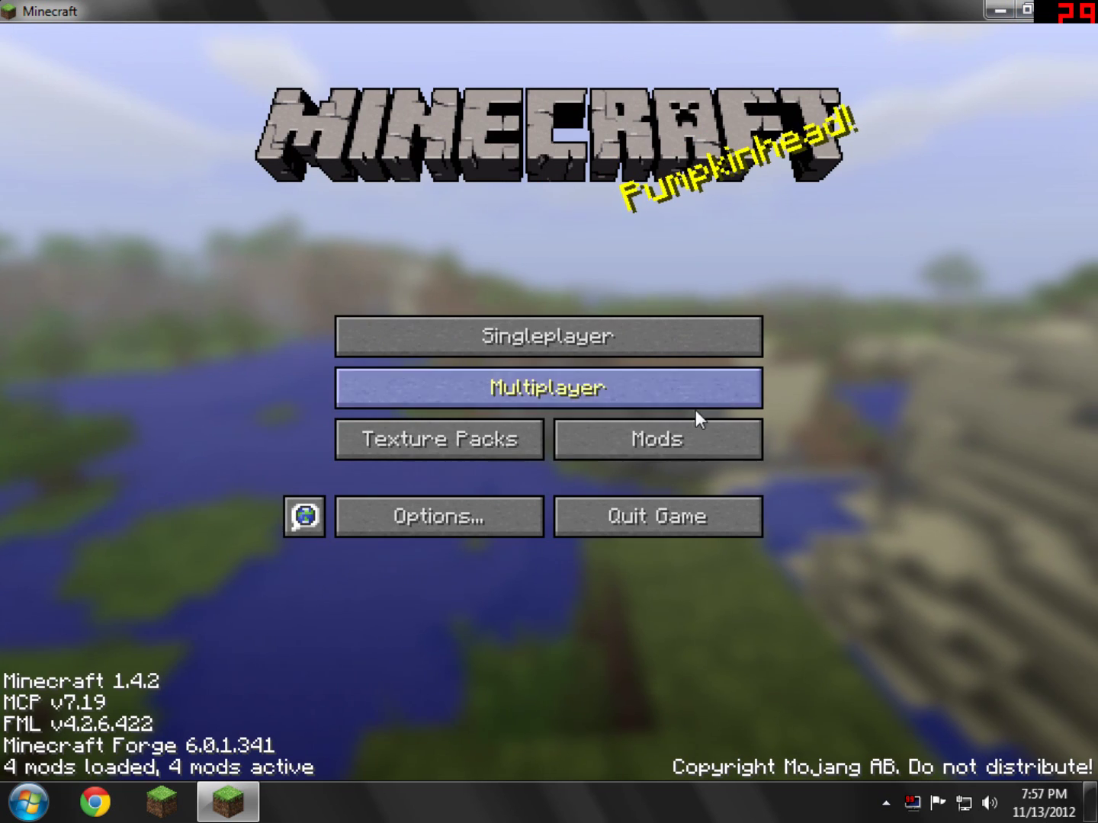
pyautogui.click(627, 442)
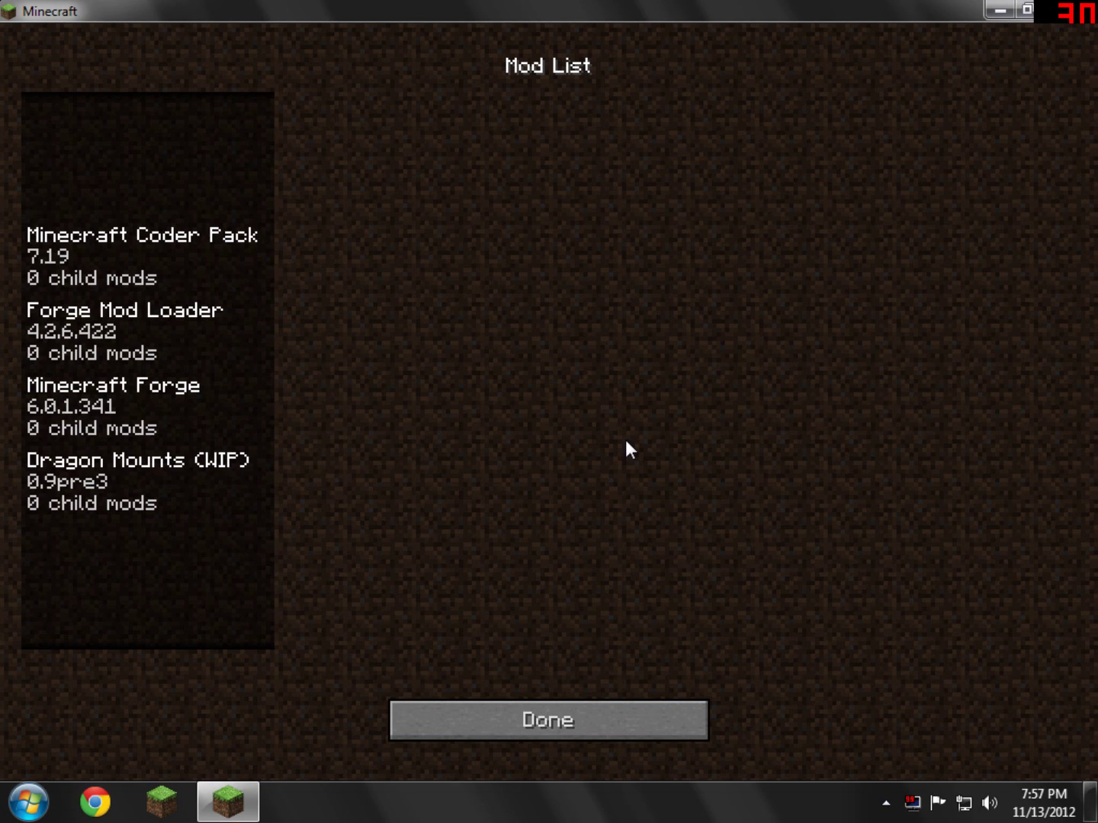
pyautogui.click(548, 694)
# Create a new singleplayer world named New World in Creative game mode
pyautogui.click(525, 337)
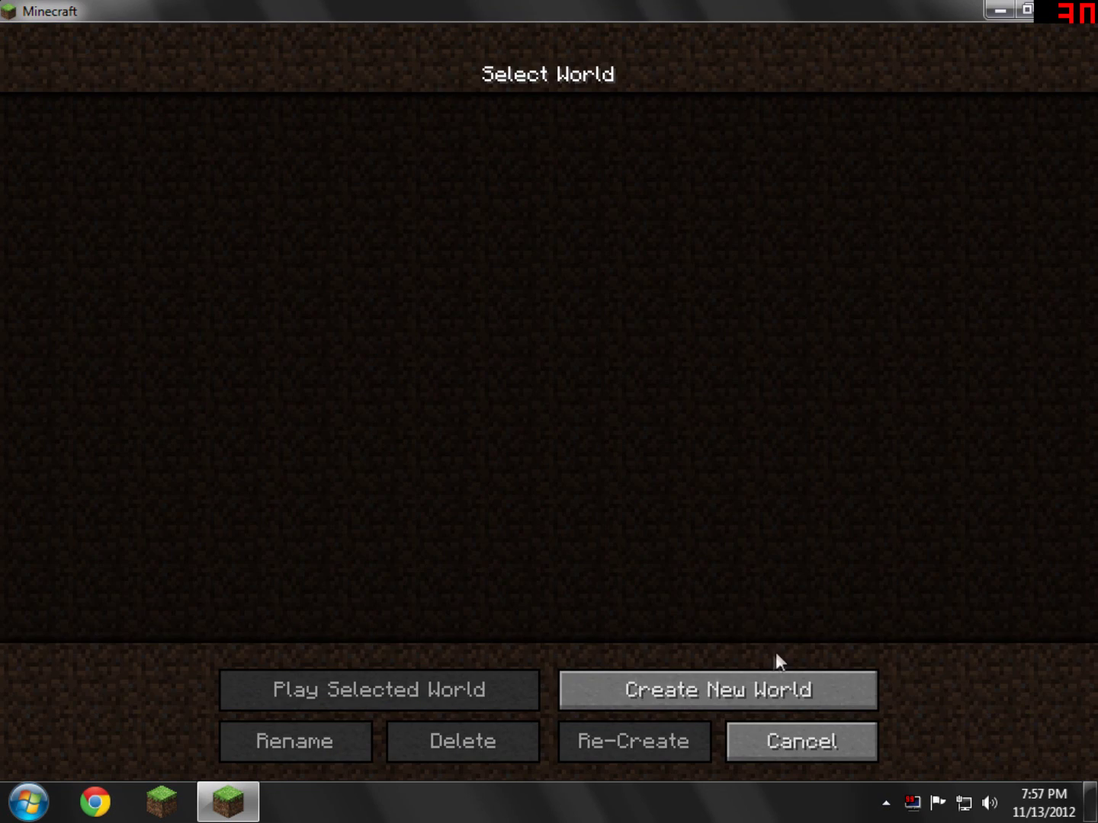
pyautogui.click(758, 678)
pyautogui.click(519, 300)
pyautogui.click(519, 300)
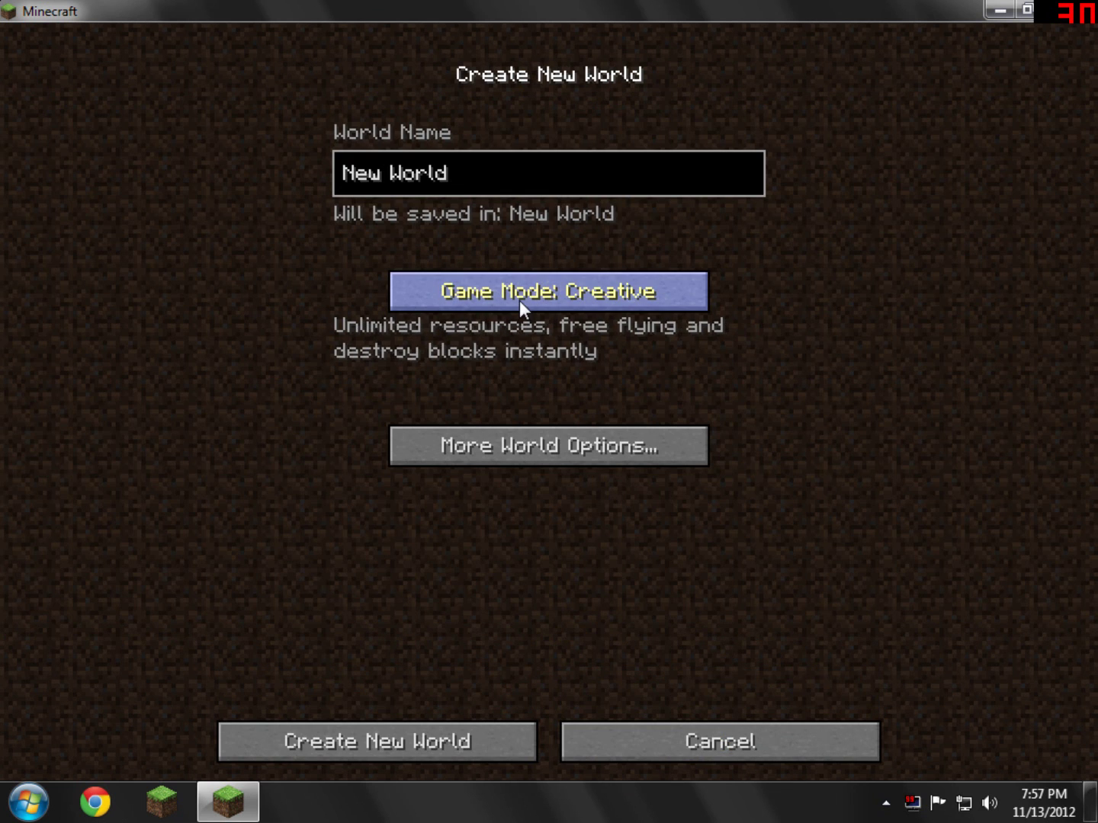
pyautogui.click(479, 723)
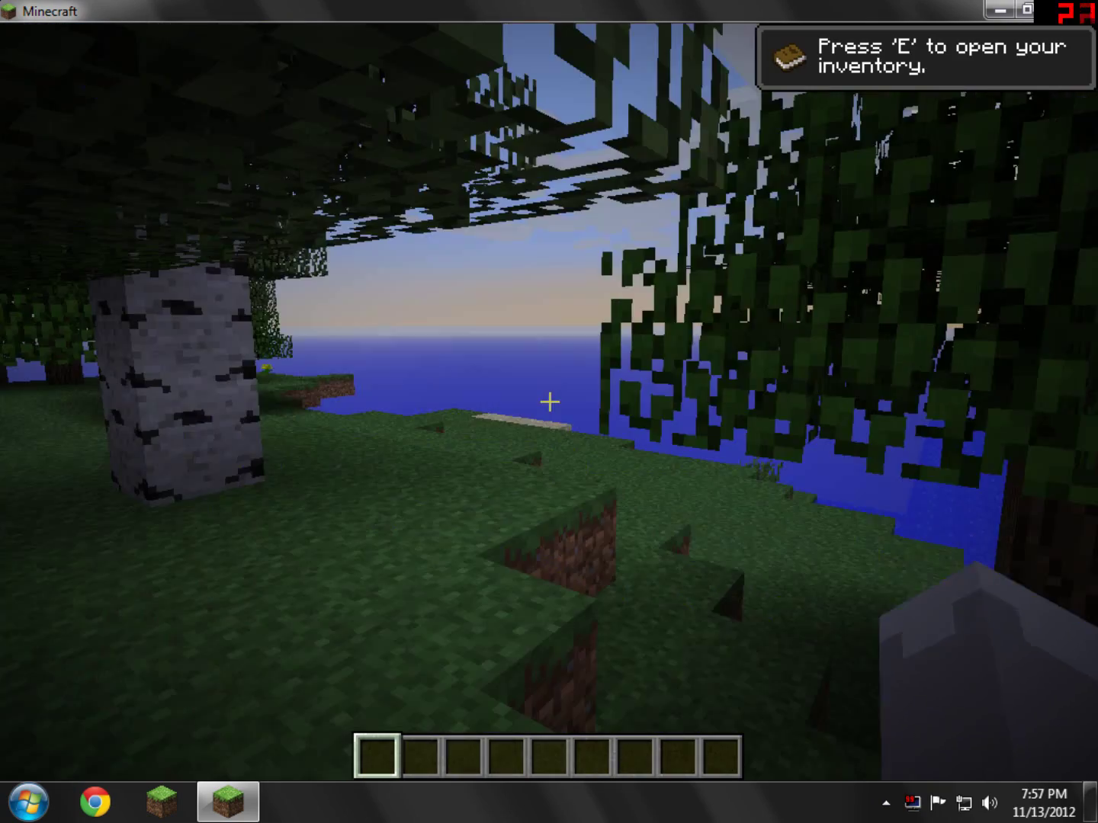
# Open and close the inventory once, and walk out from under the trees onto the open grass by the water
pyautogui.press('e')
pyautogui.press('e')
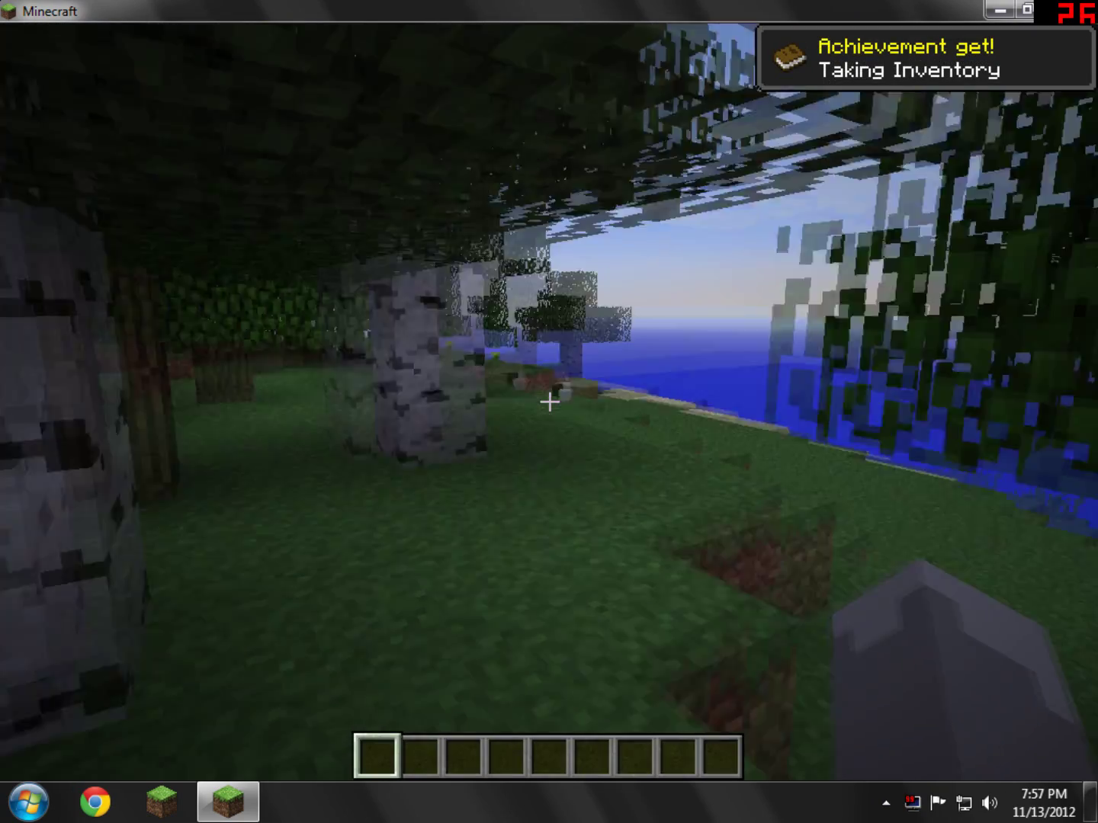
pyautogui.press('w')
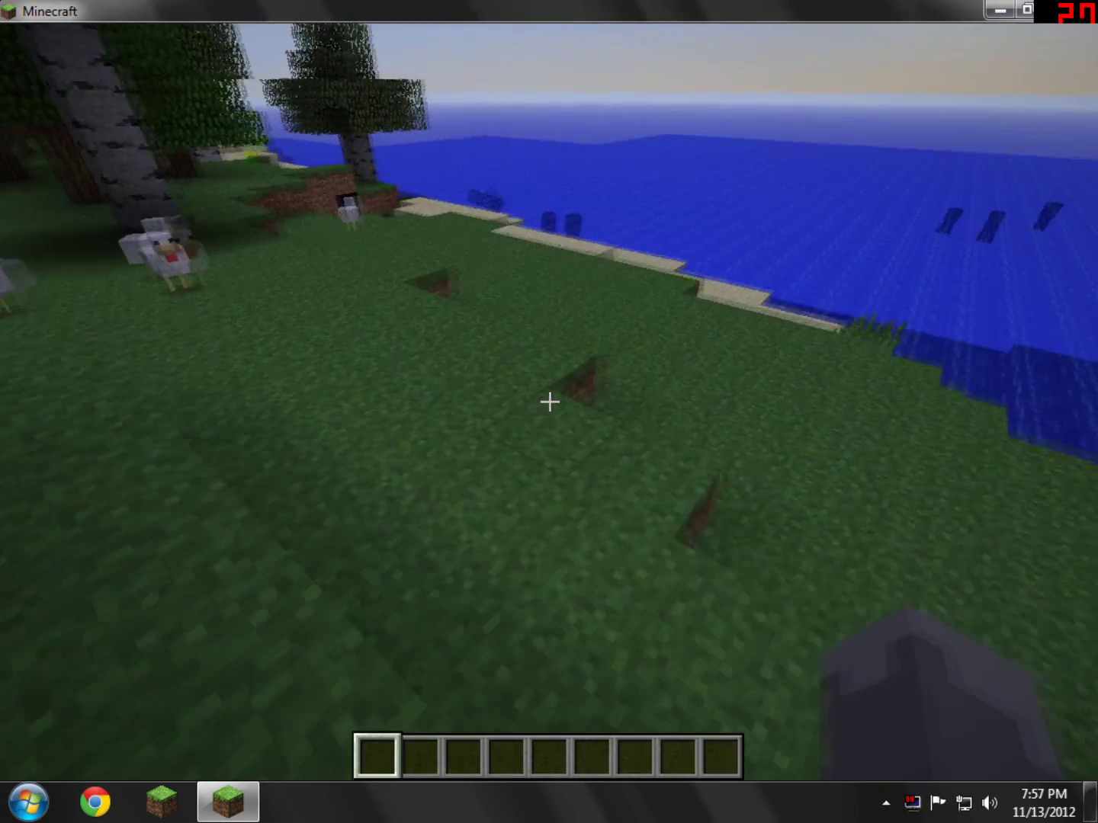
pyautogui.press('w')
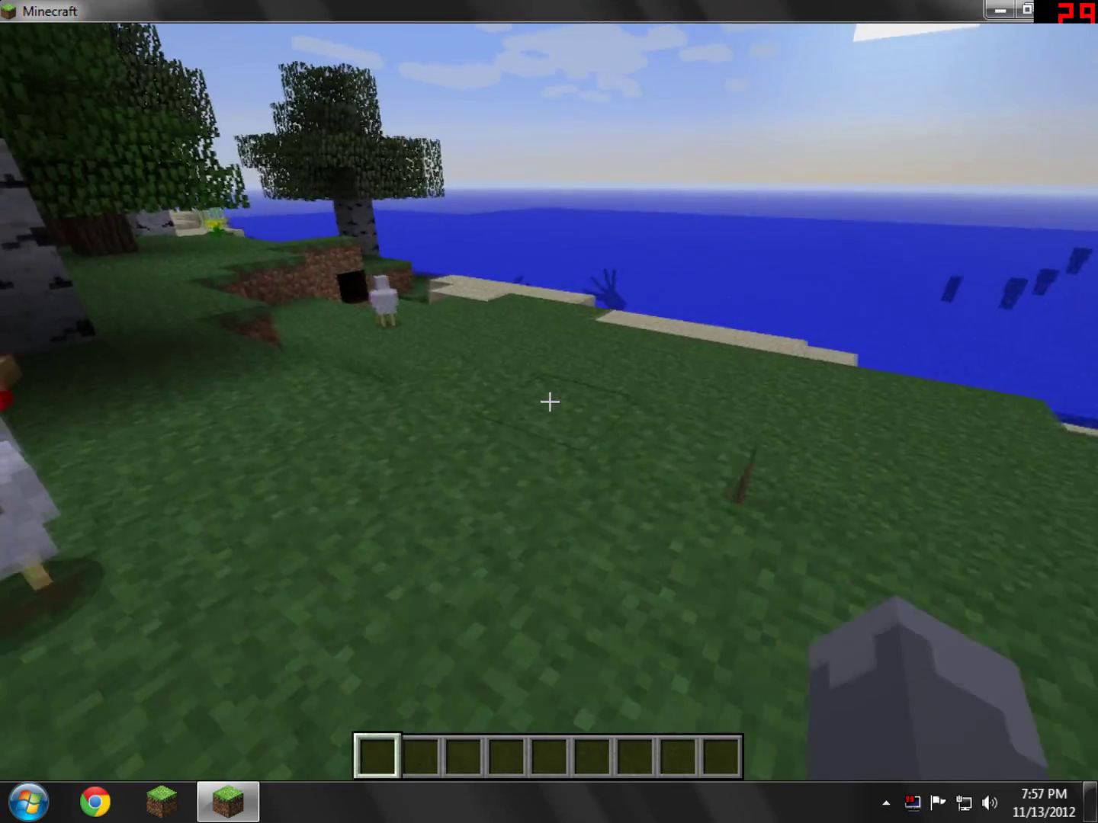
# Take the purple and black dragon spawn egg from the Miscellaneous items and spawn an Ender Dragon on the grass
pyautogui.press('e')
pyautogui.scroll(-5, 519, 306)
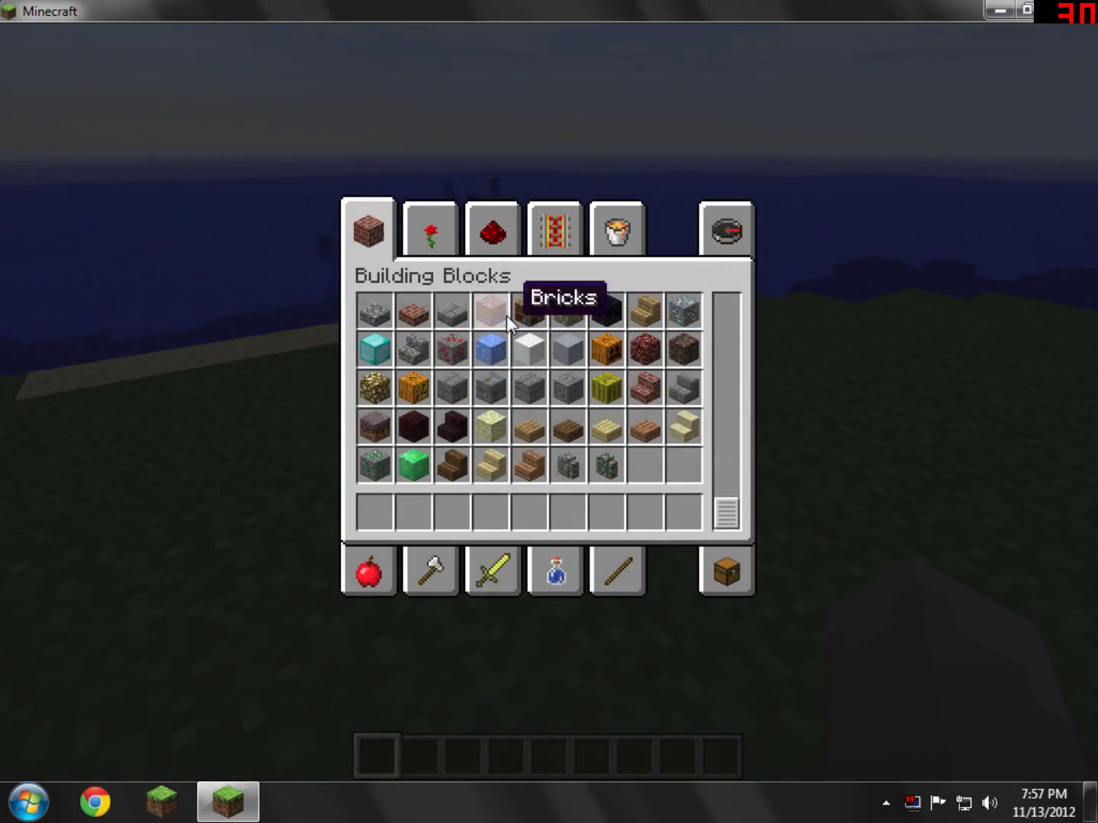
pyautogui.scroll(5, 427, 266)
pyautogui.scroll(-5, 450, 285)
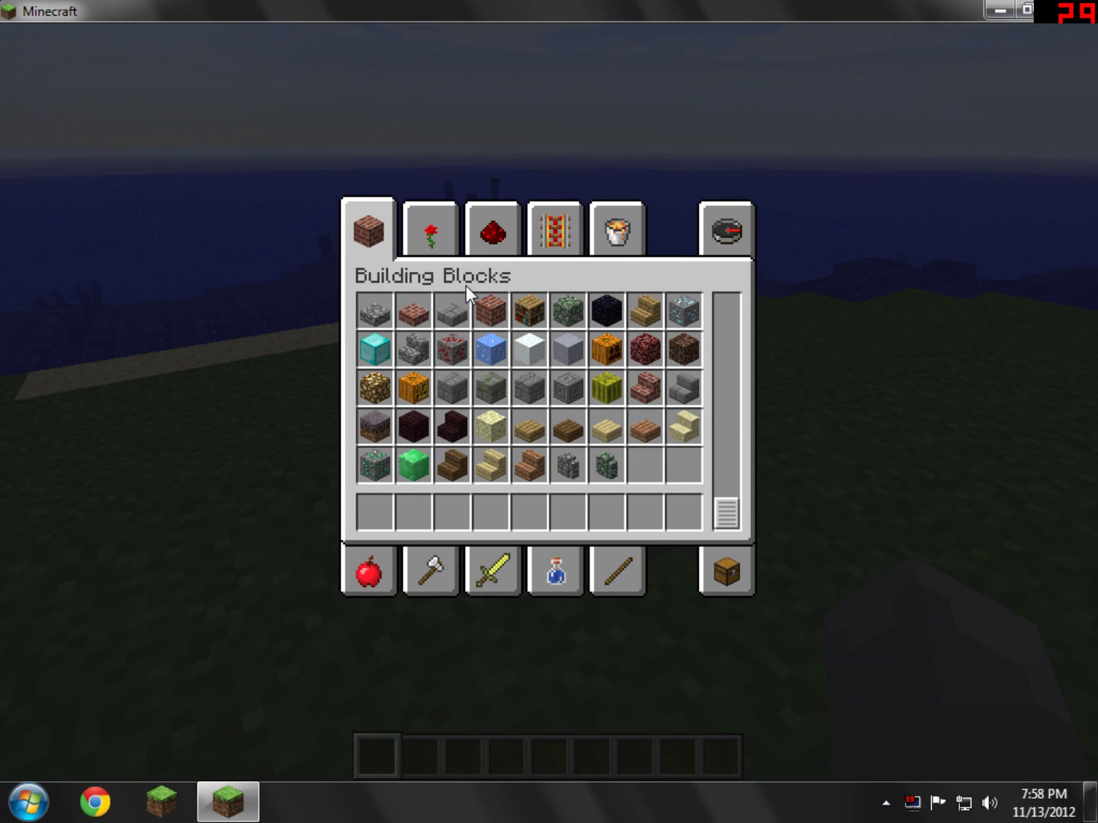
pyautogui.click(488, 233)
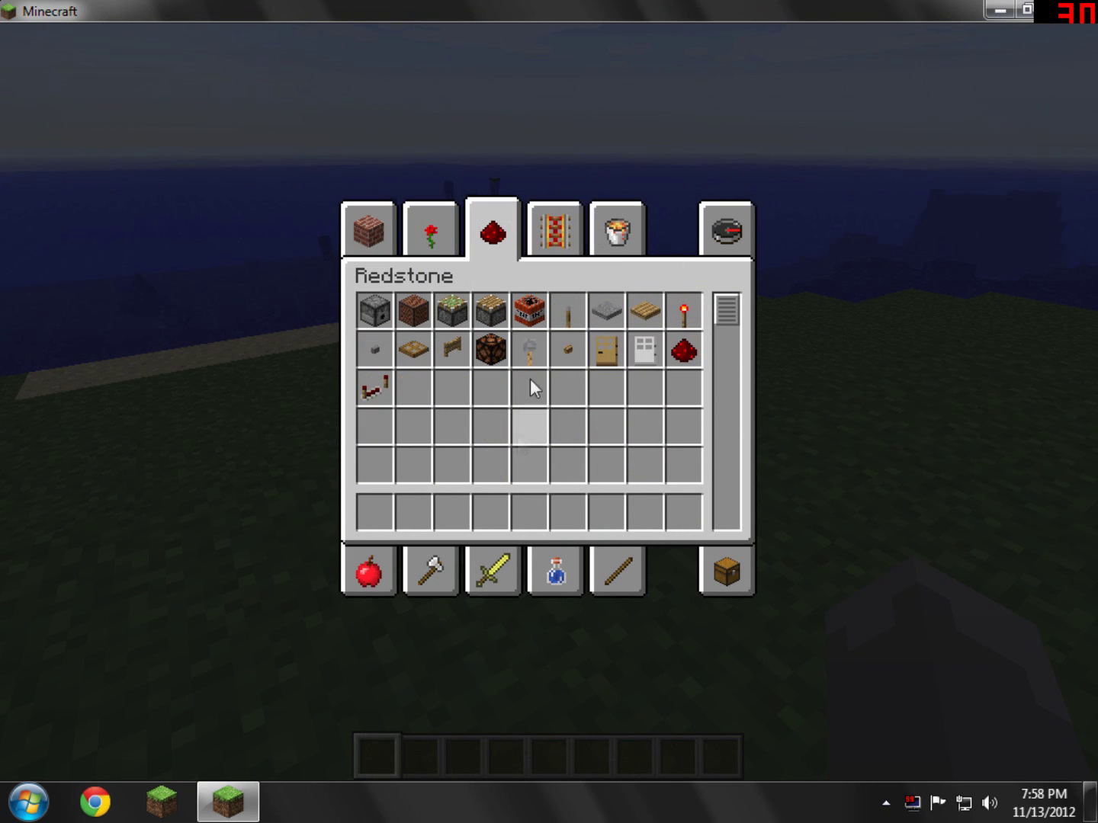
pyautogui.click(559, 243)
pyautogui.click(628, 236)
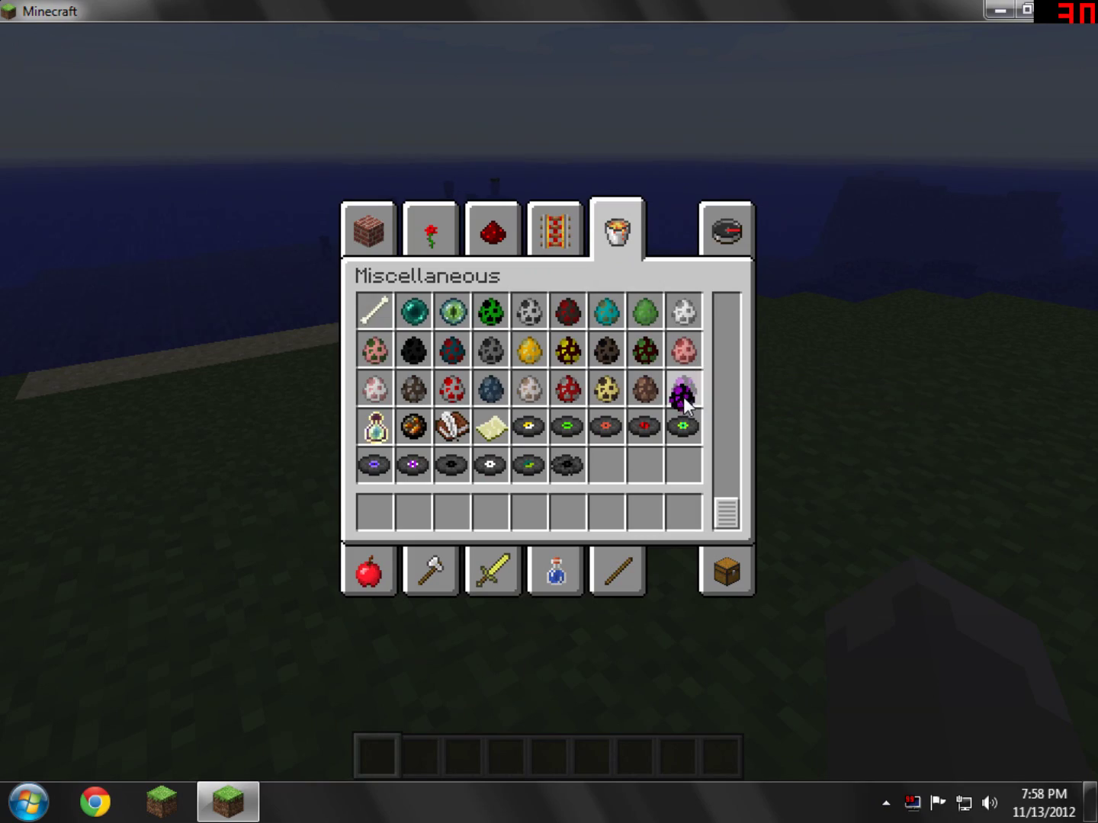
pyautogui.press('e')
pyautogui.rightClick(549, 401)
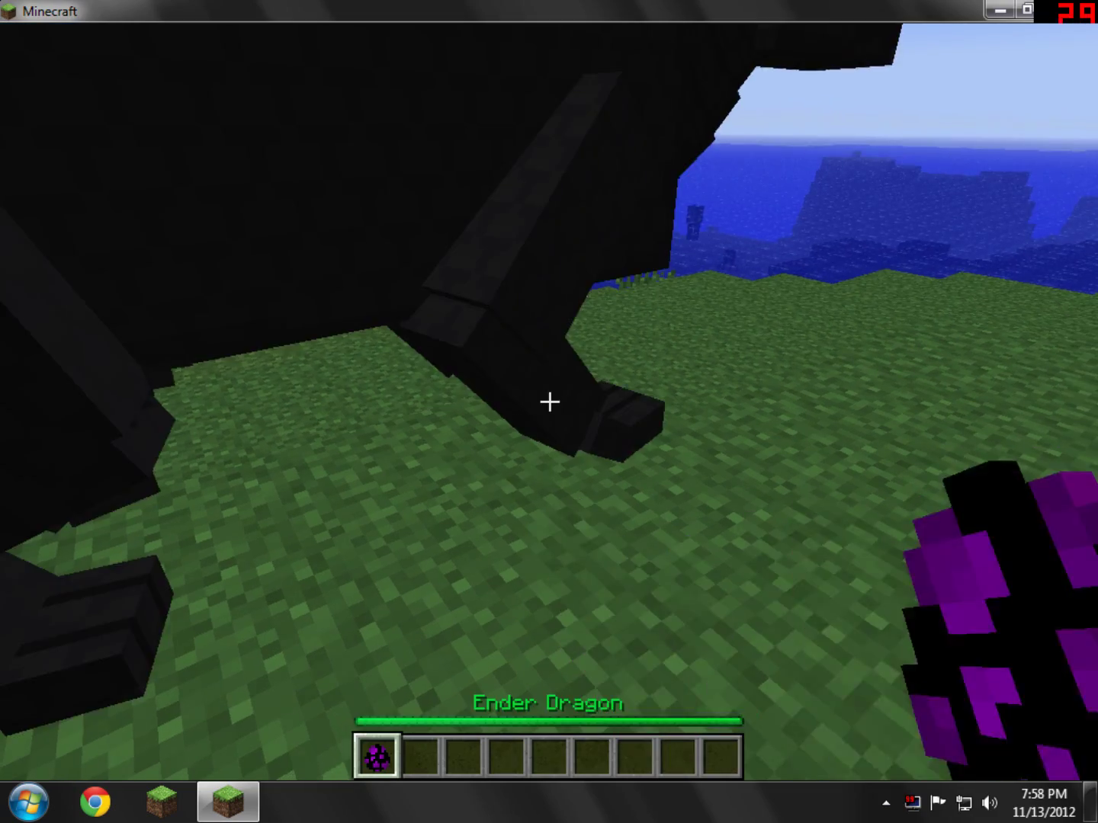
# Hold the raw meat from the second hotbar slot and walk through the trees near the dragon
pyautogui.press('2')
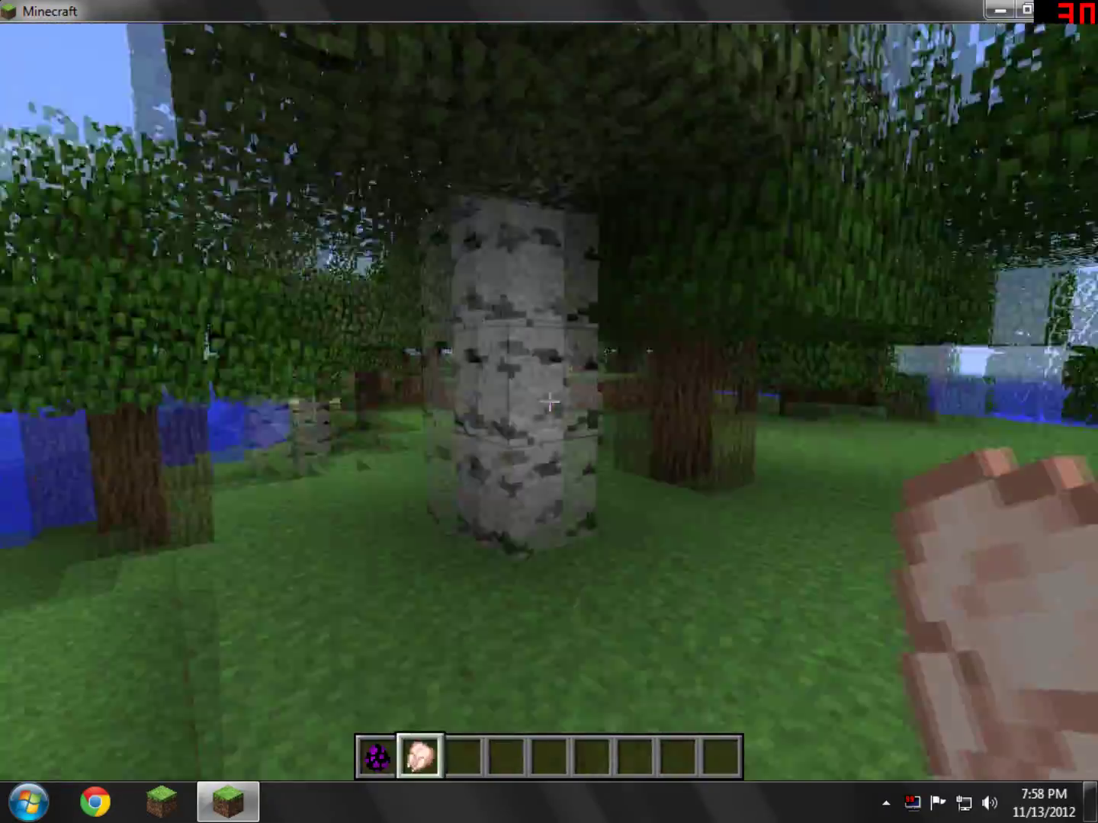
pyautogui.press('w')
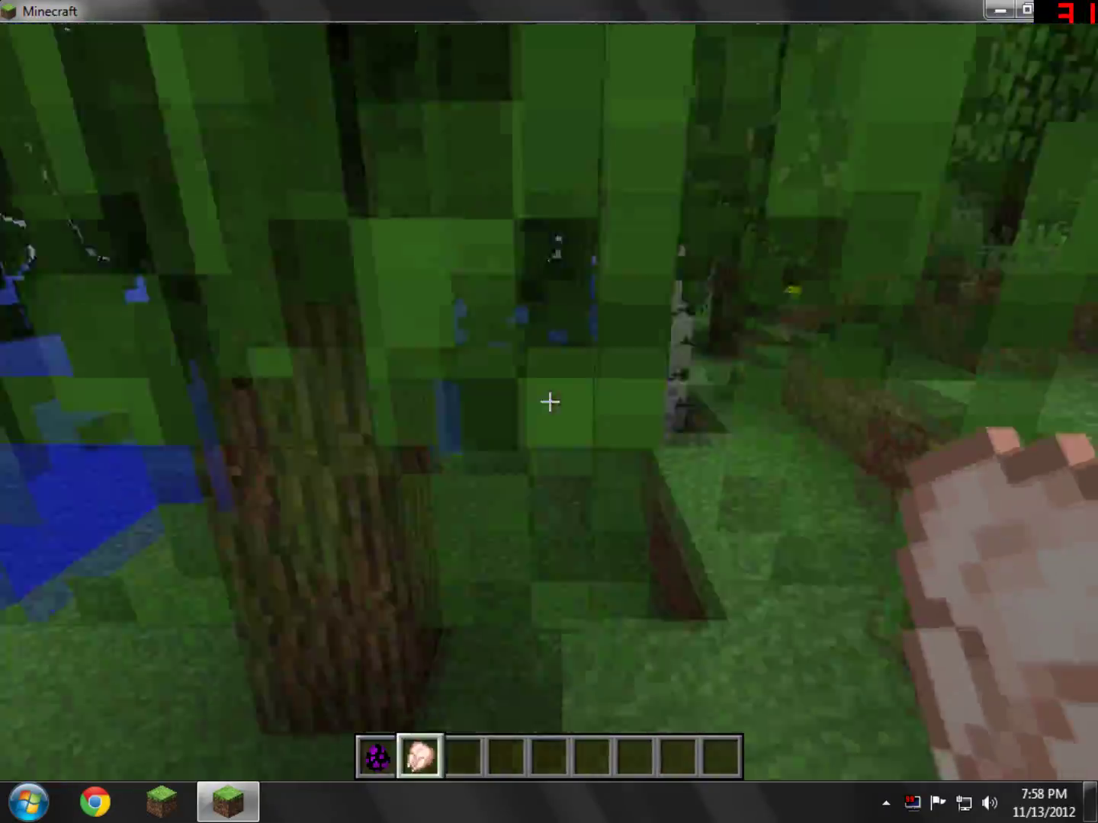
pyautogui.press('w')
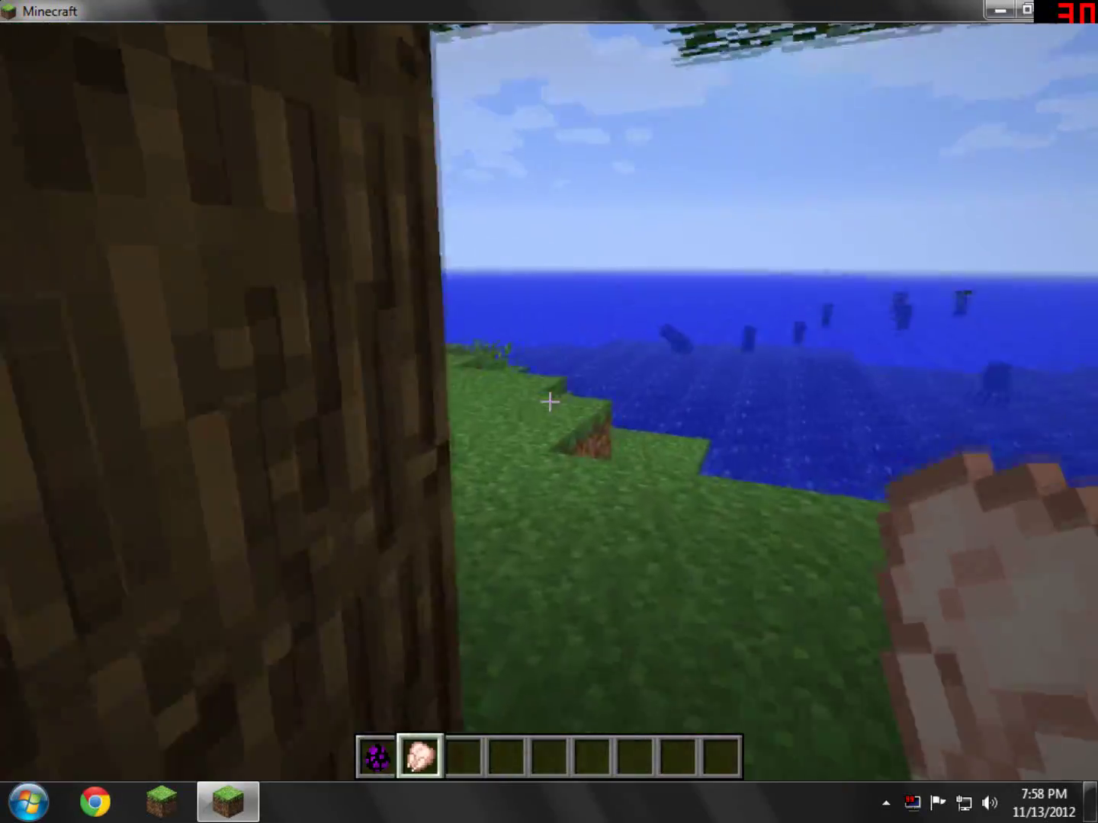
pyautogui.press('w')
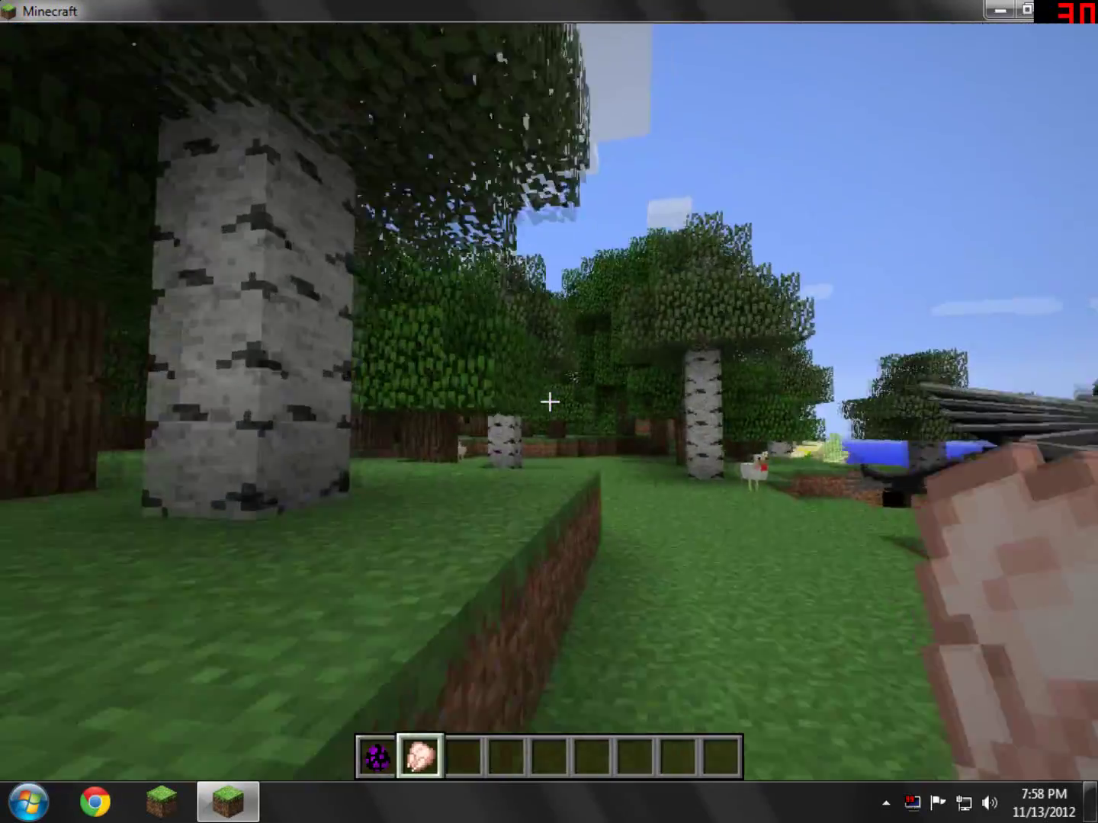